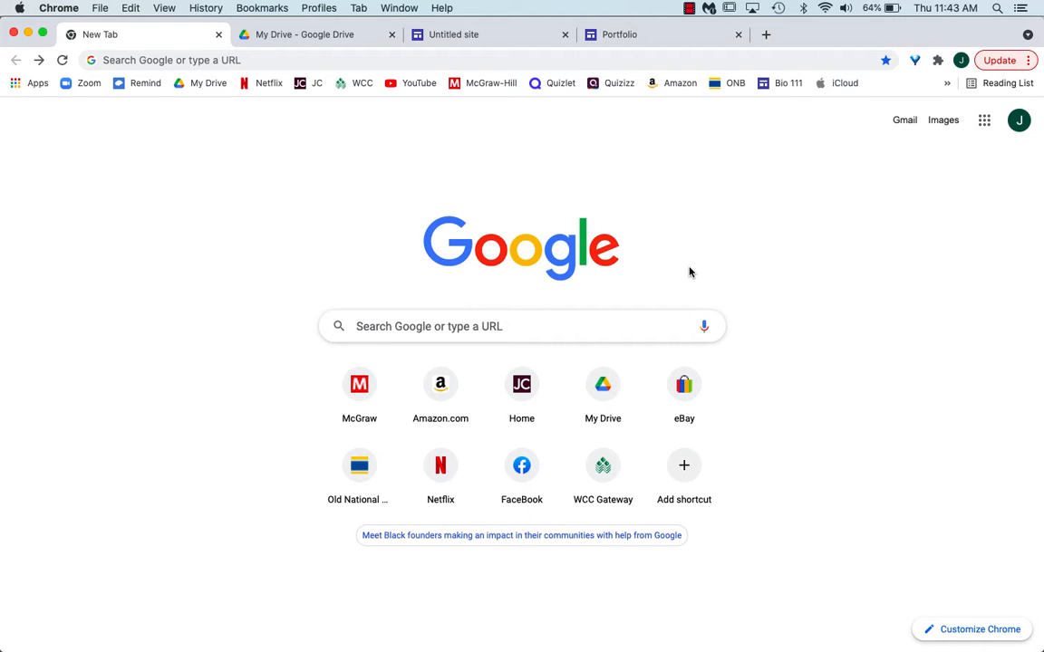
Search the web for google drive, open Drive from the results and go into the Continuing contract folder
click(576, 321)
text(goog)
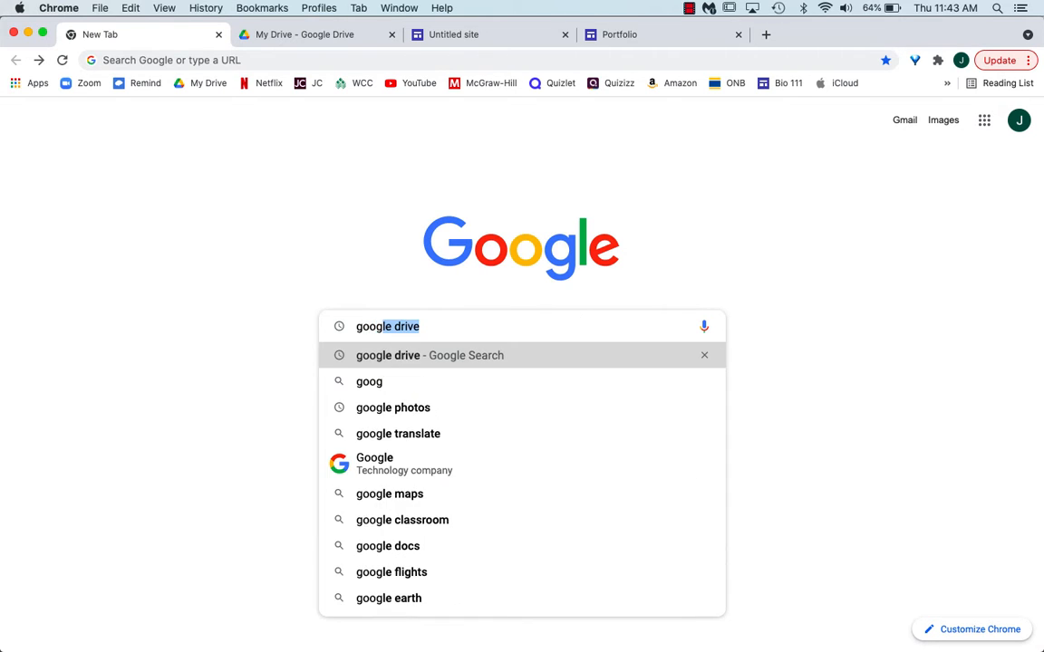
text(le drive)
key(Return)
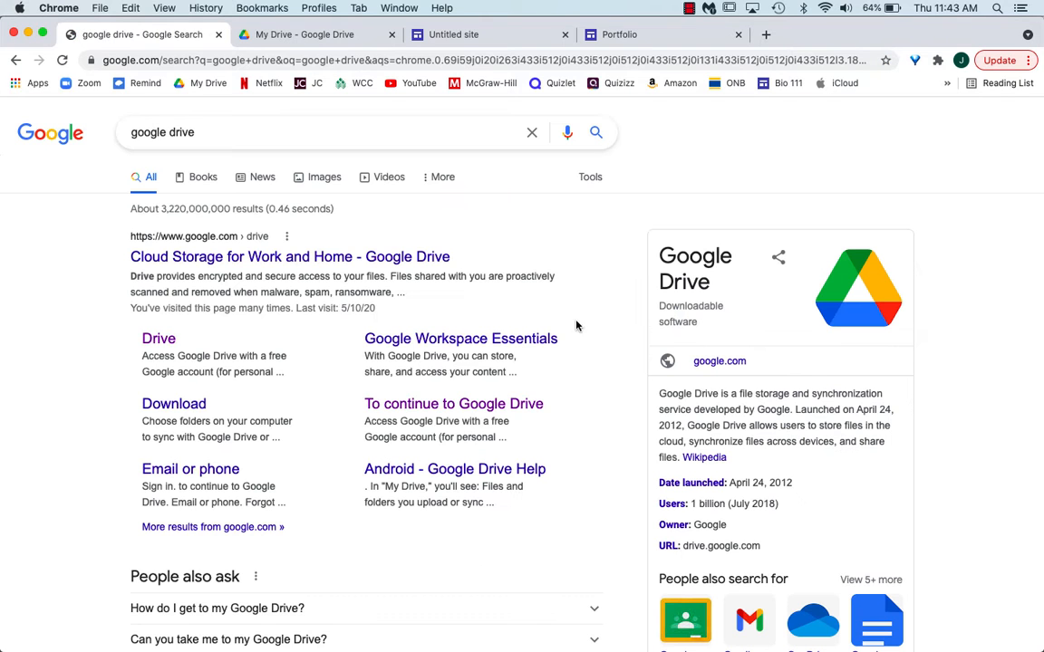
click(162, 341)
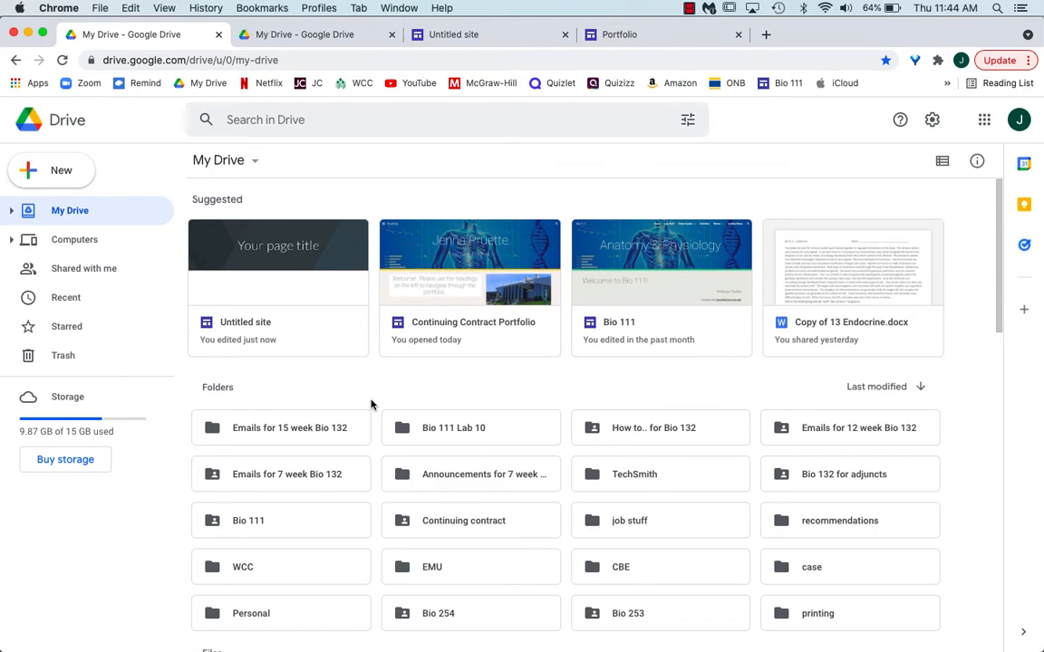
double_click(441, 525)
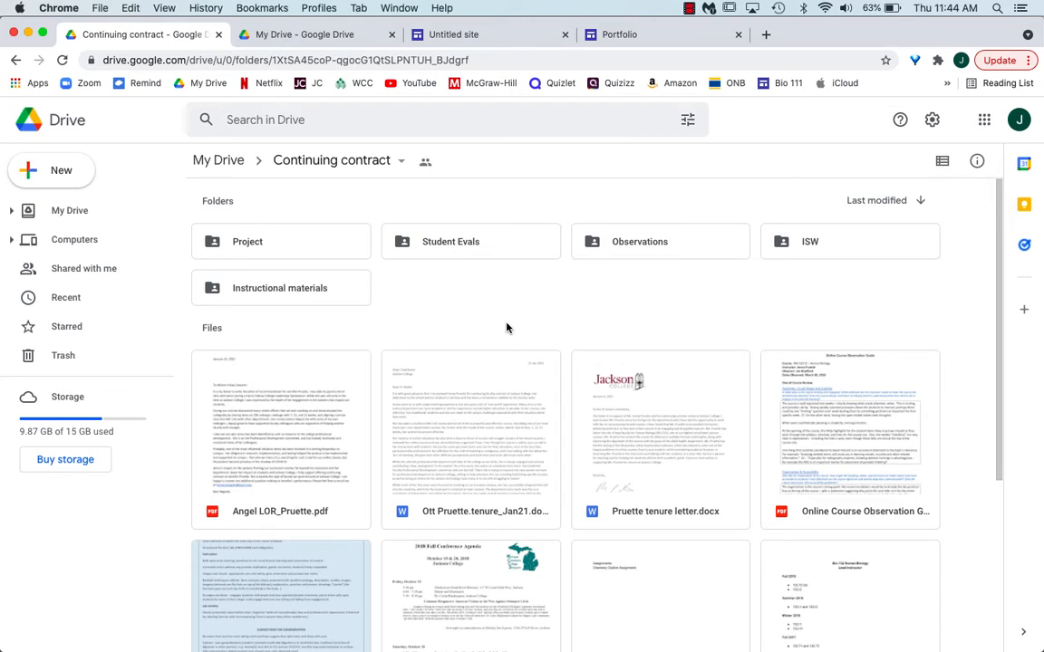
Find Google Sites among the new file types, switch to the blank untitled site and dismiss the reminder notification
click(63, 174)
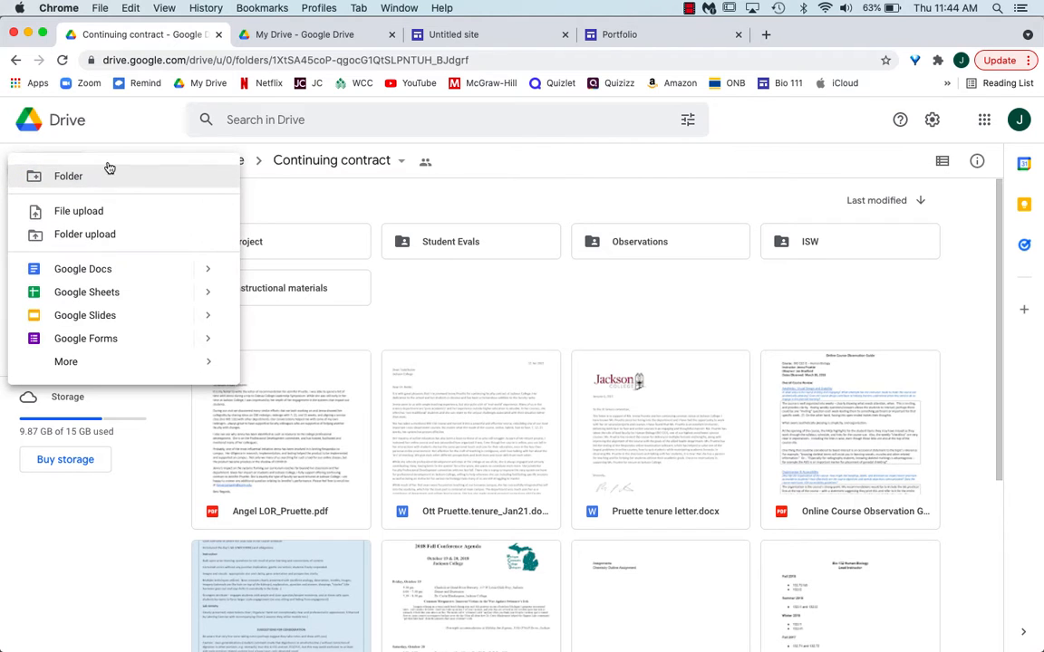
mouse_move(77, 363)
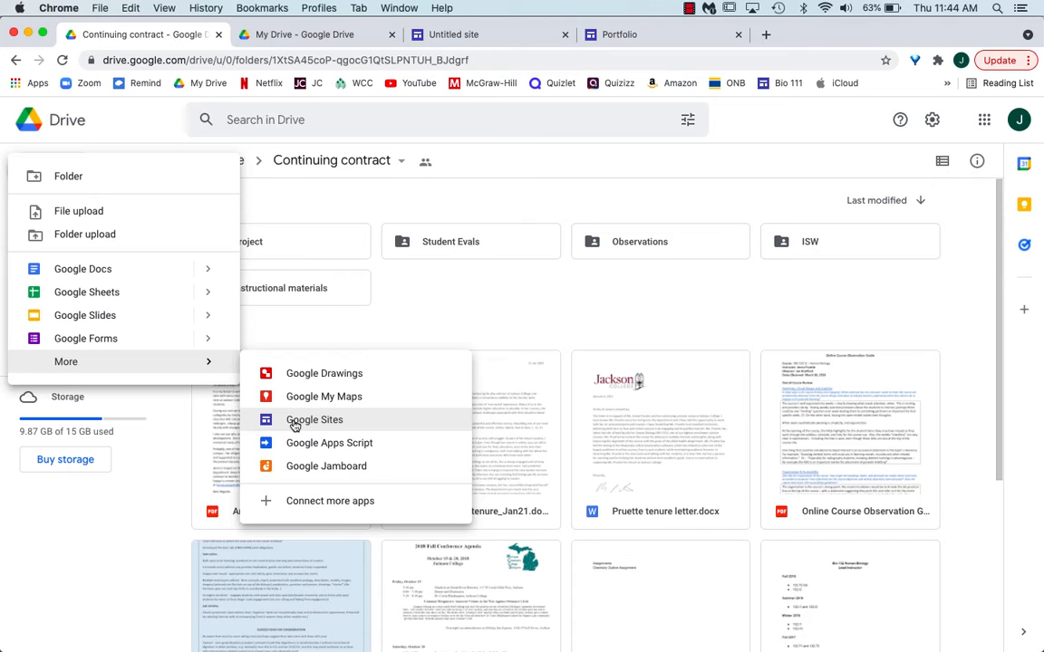
click(488, 36)
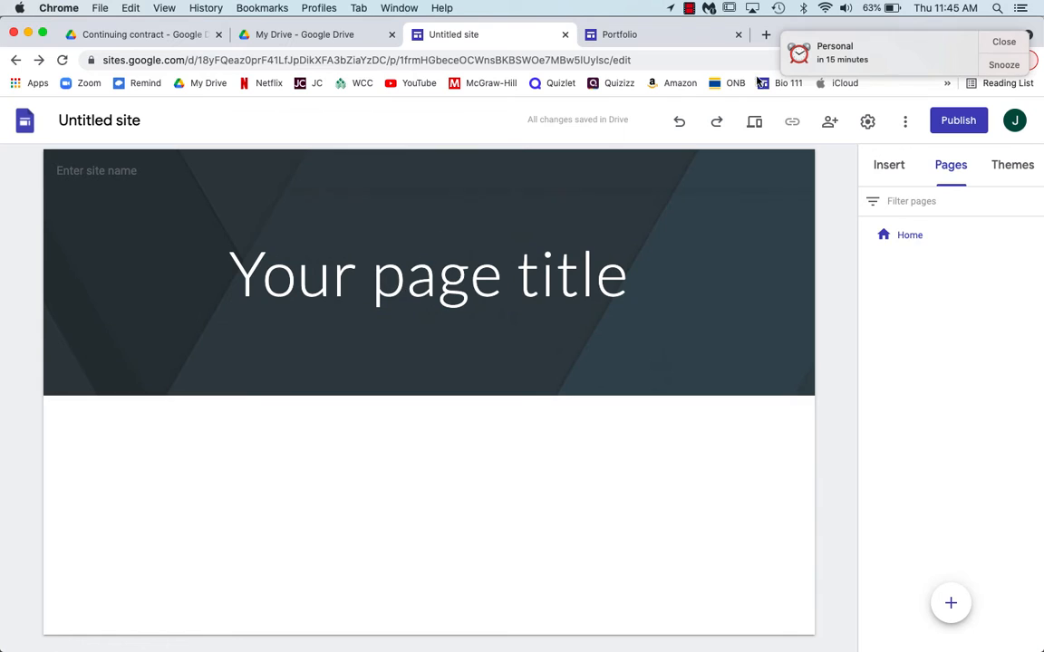
click(1002, 40)
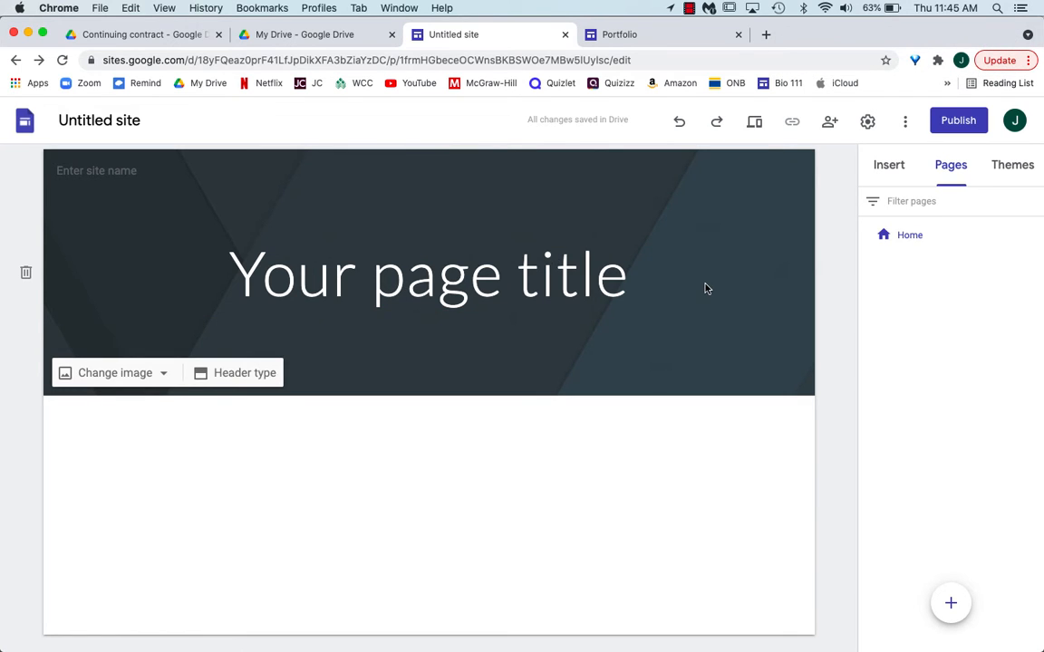
Browse the site themes and set the Simple theme's colour to pink
click(1007, 168)
scroll(926, 414, down, 2)
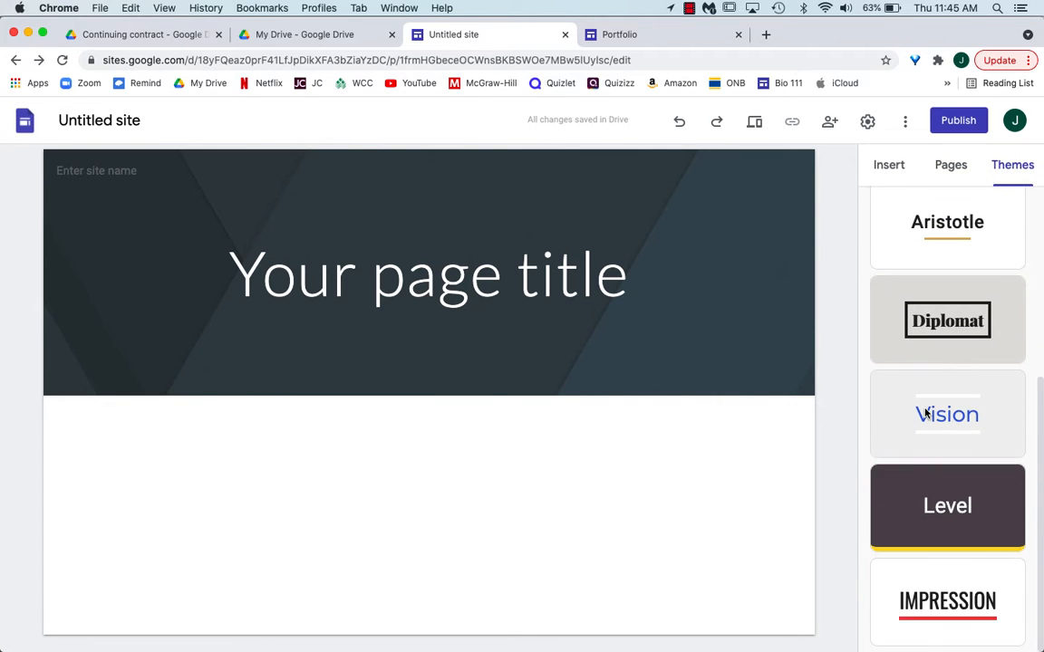
scroll(926, 414, up, 5)
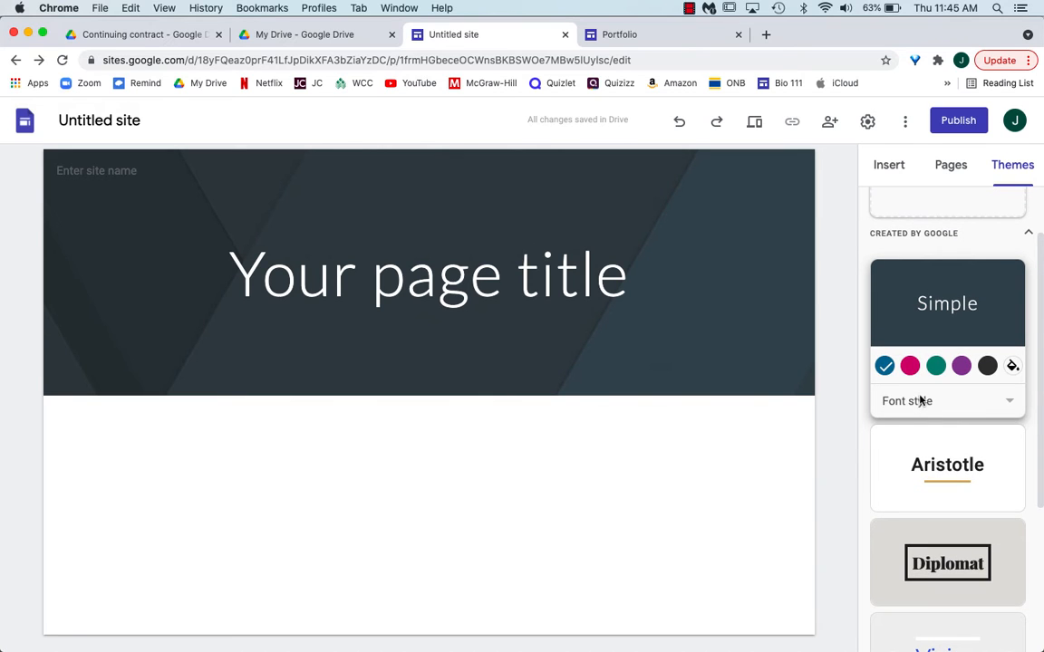
click(910, 366)
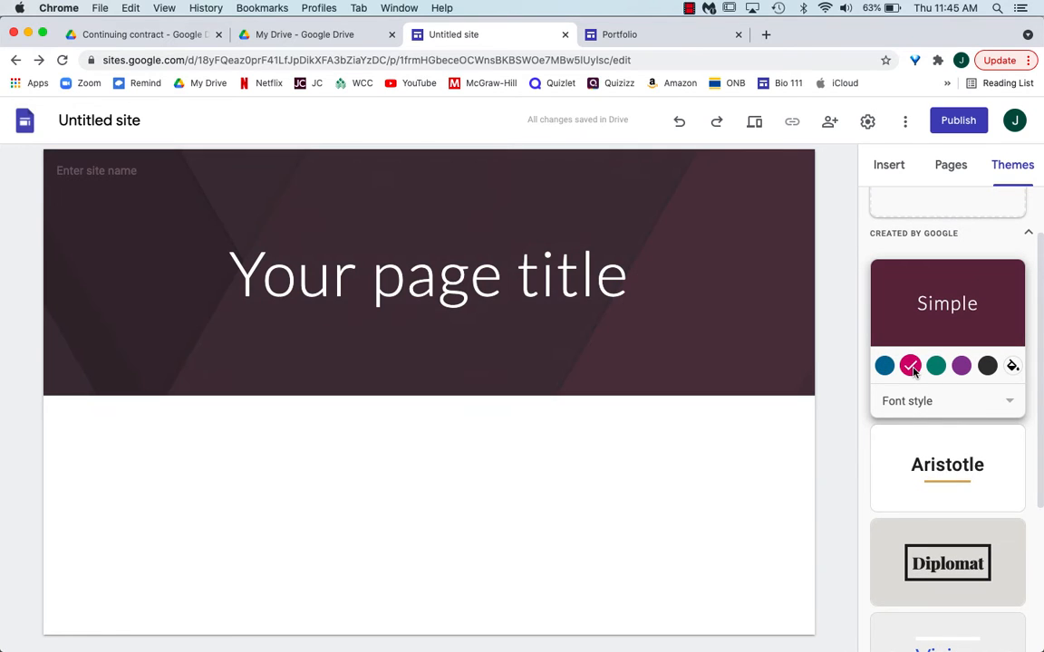
Try the Aristotle theme and the Diplomat theme on the site
click(944, 467)
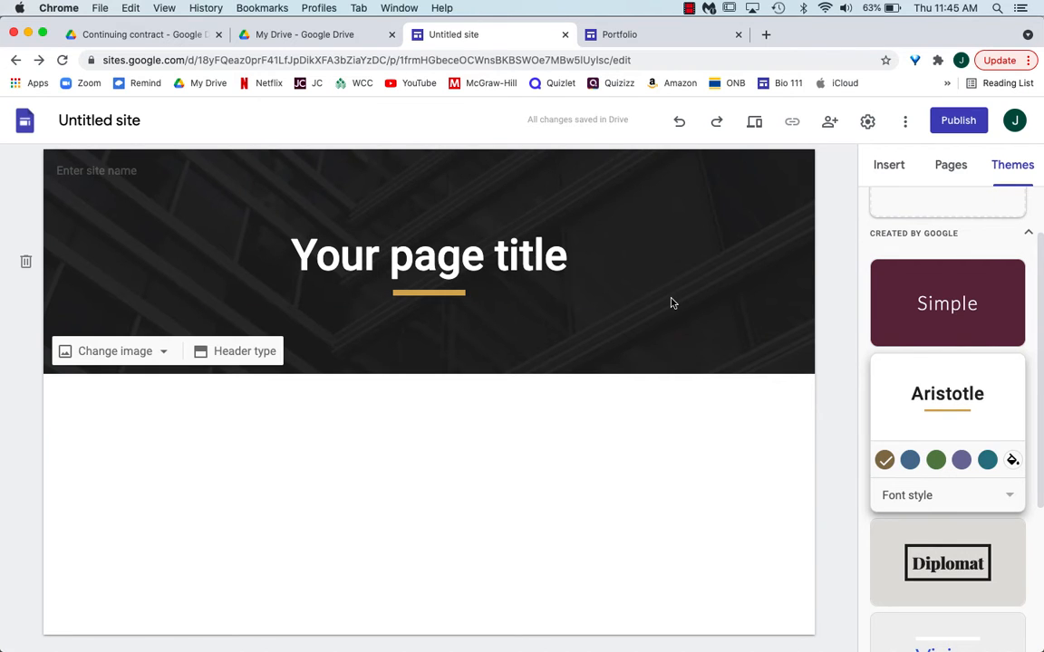
click(908, 577)
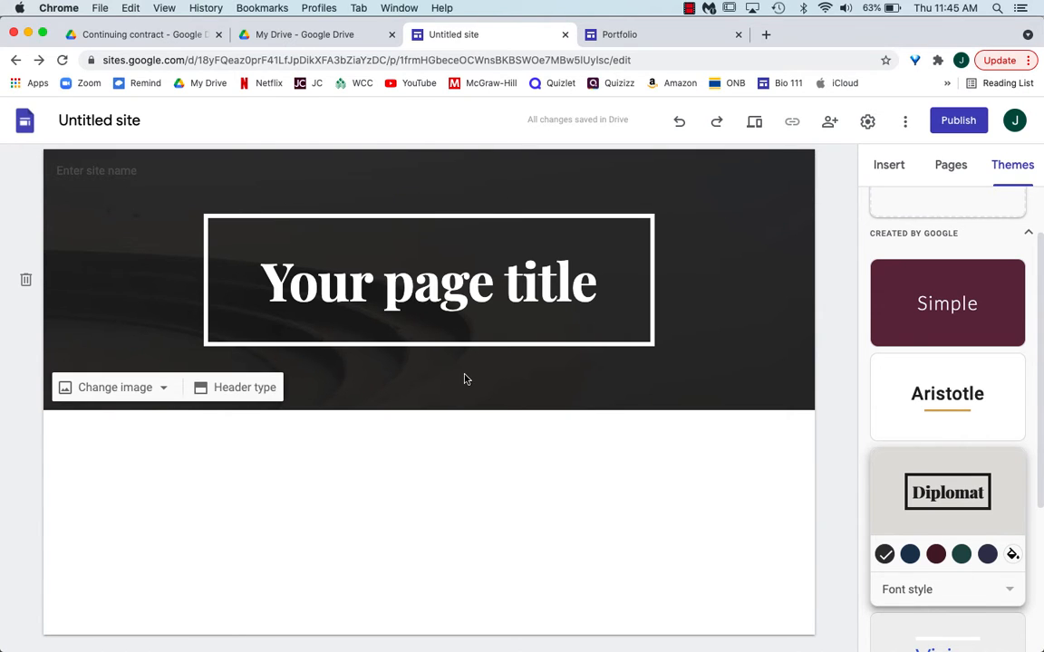
Replace the header image with the gallery photo of a bright desk with a laptop and cup
click(165, 386)
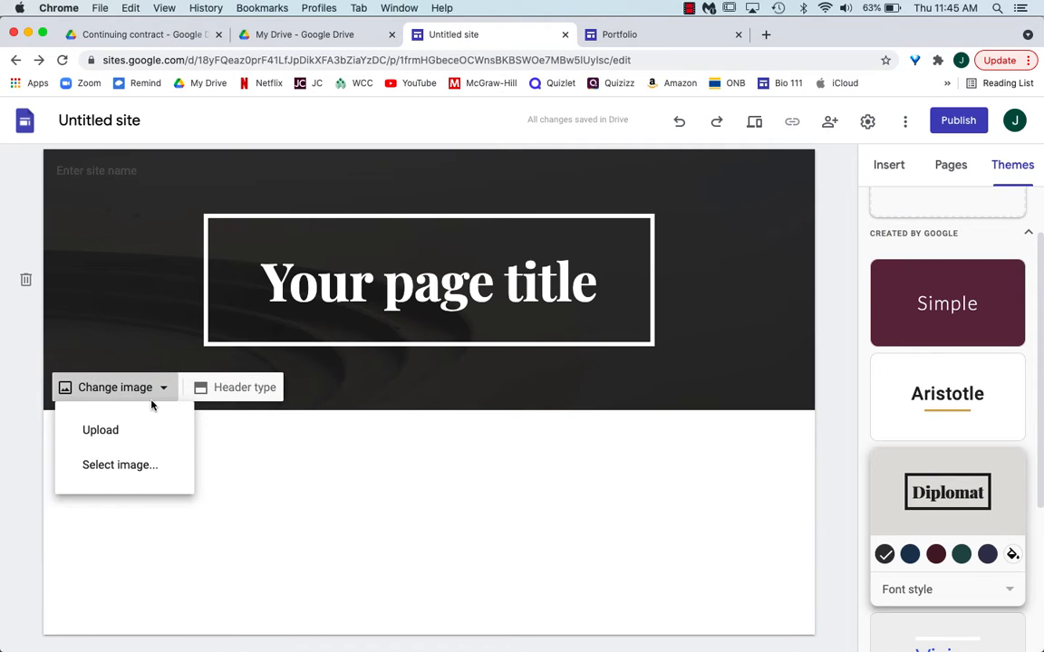
click(115, 470)
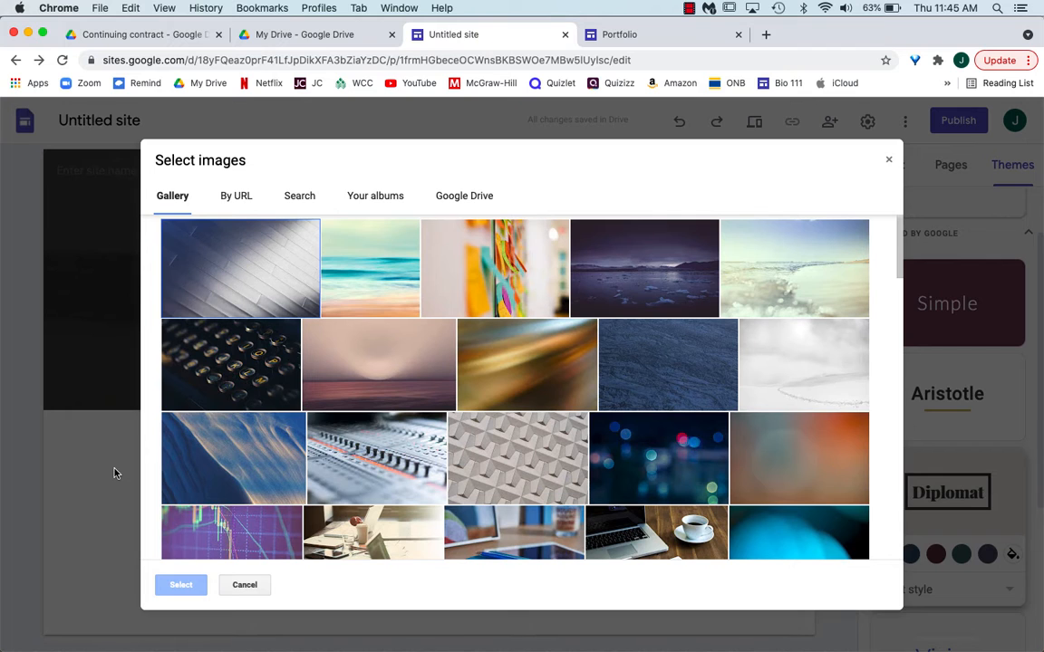
scroll(393, 450, down, 5)
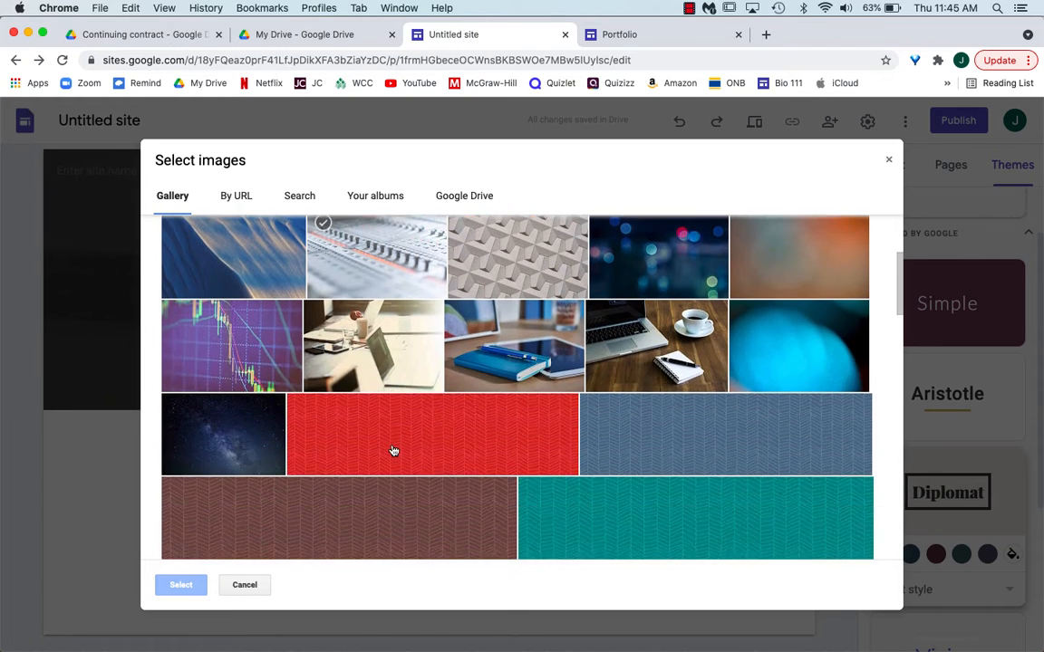
click(379, 347)
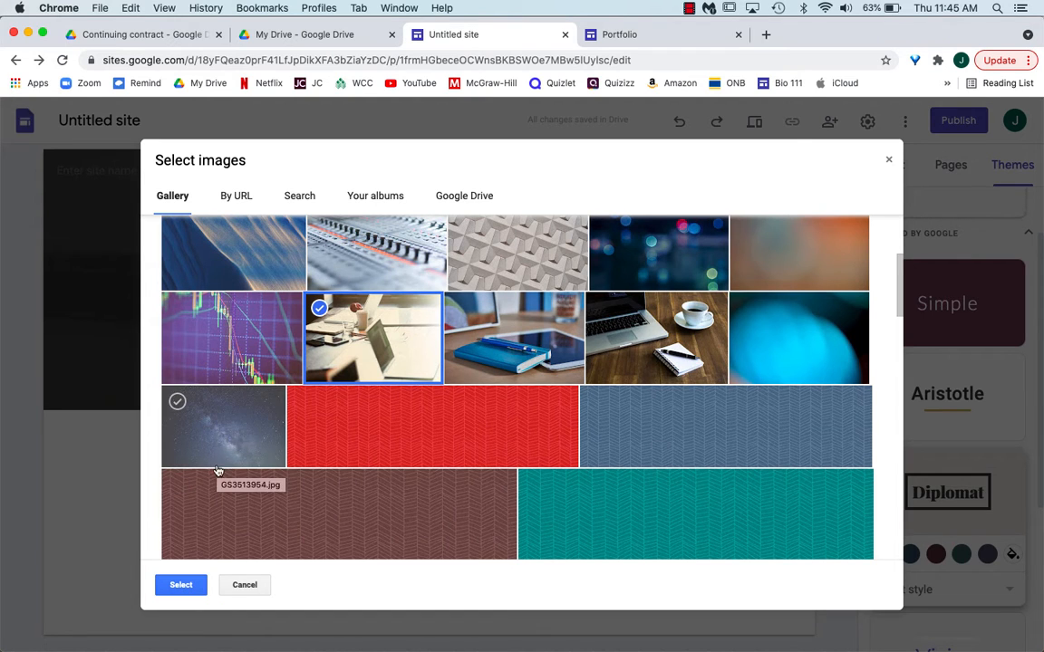
click(185, 590)
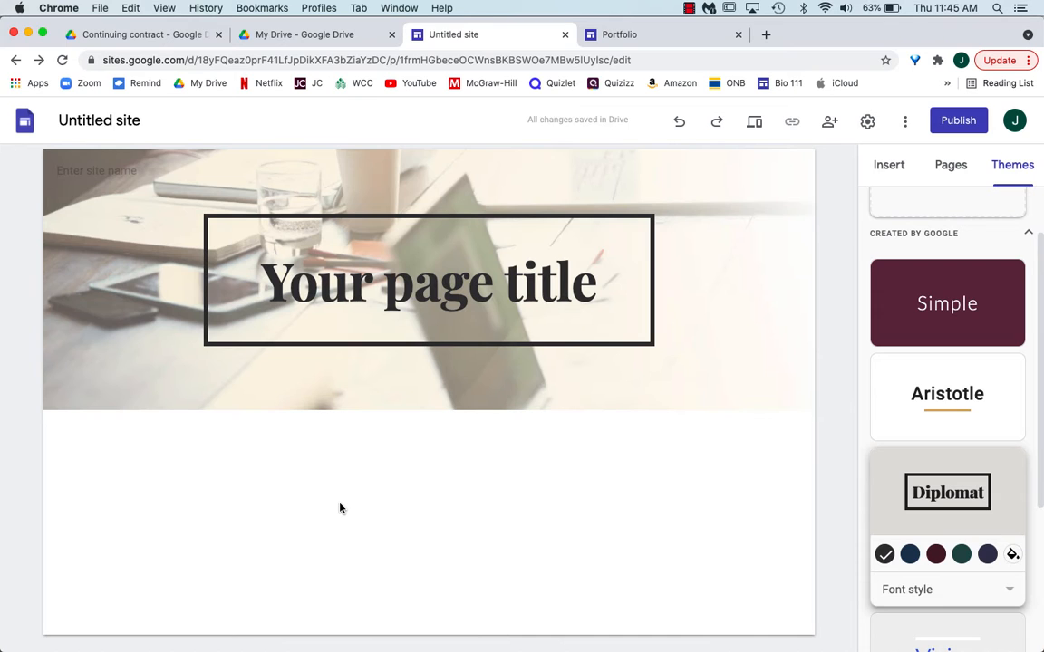
mouse_move(285, 387)
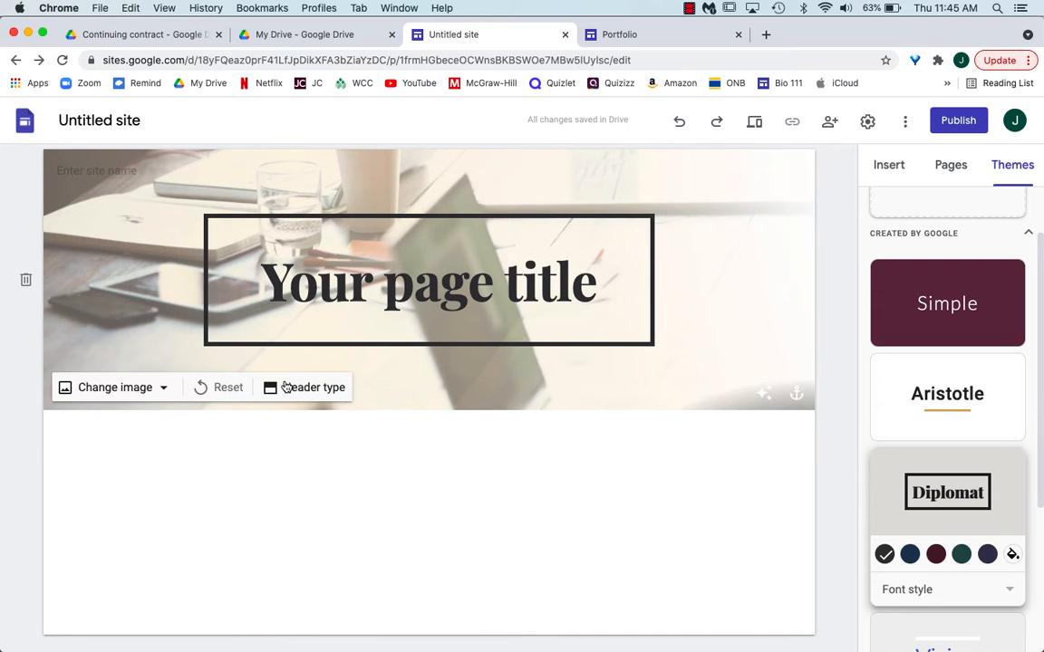
Examine the header of the Home page in the existing Portfolio site's editor, and return to the untitled site
click(671, 39)
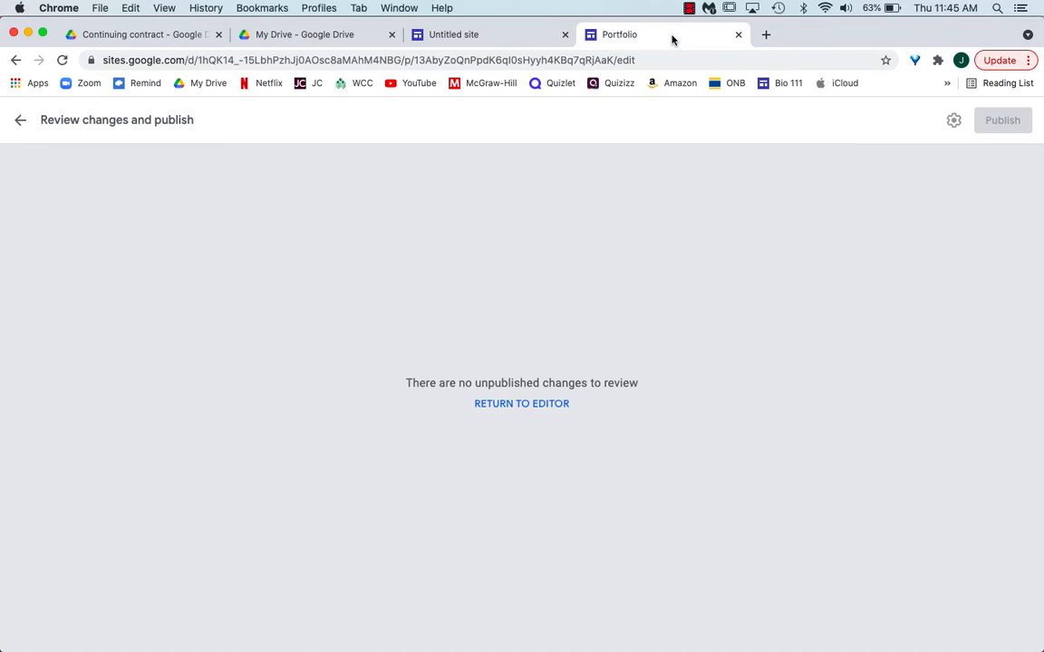
click(20, 120)
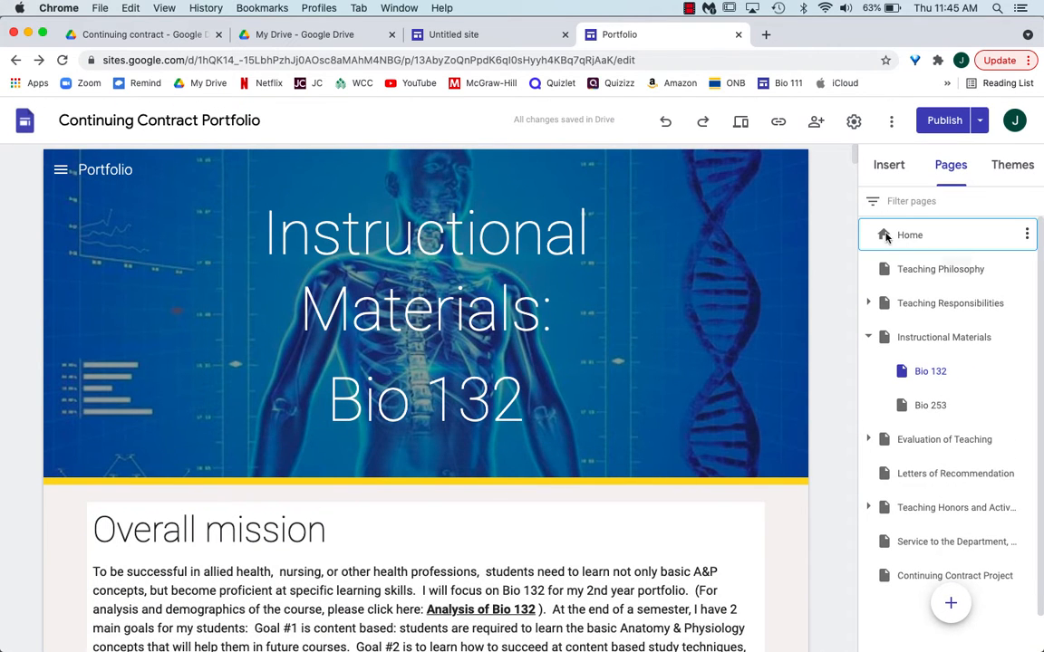
click(886, 236)
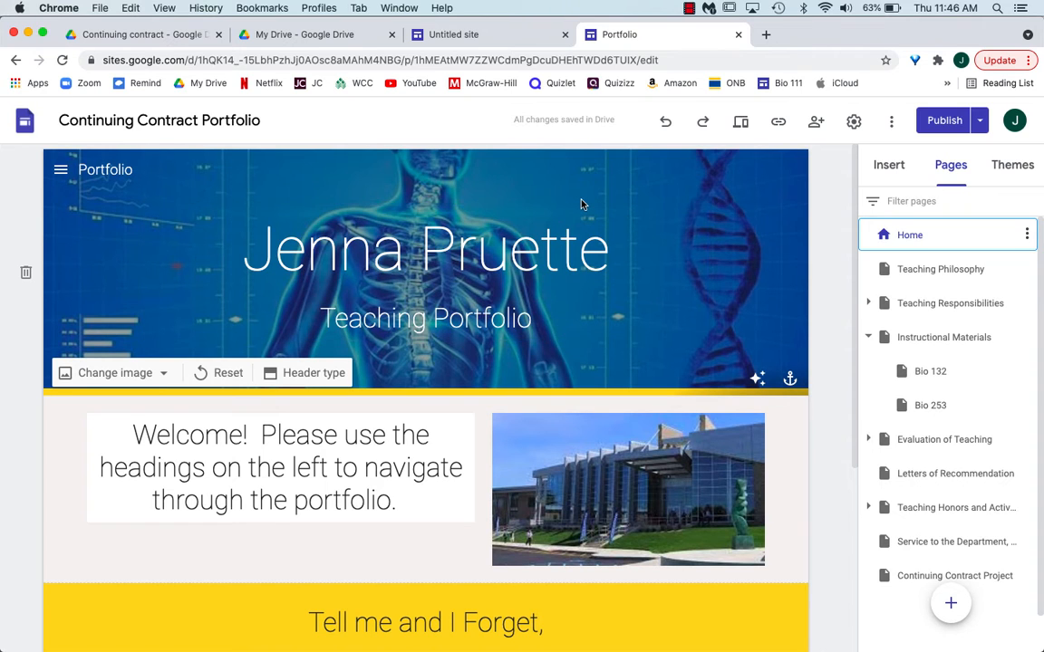
click(458, 34)
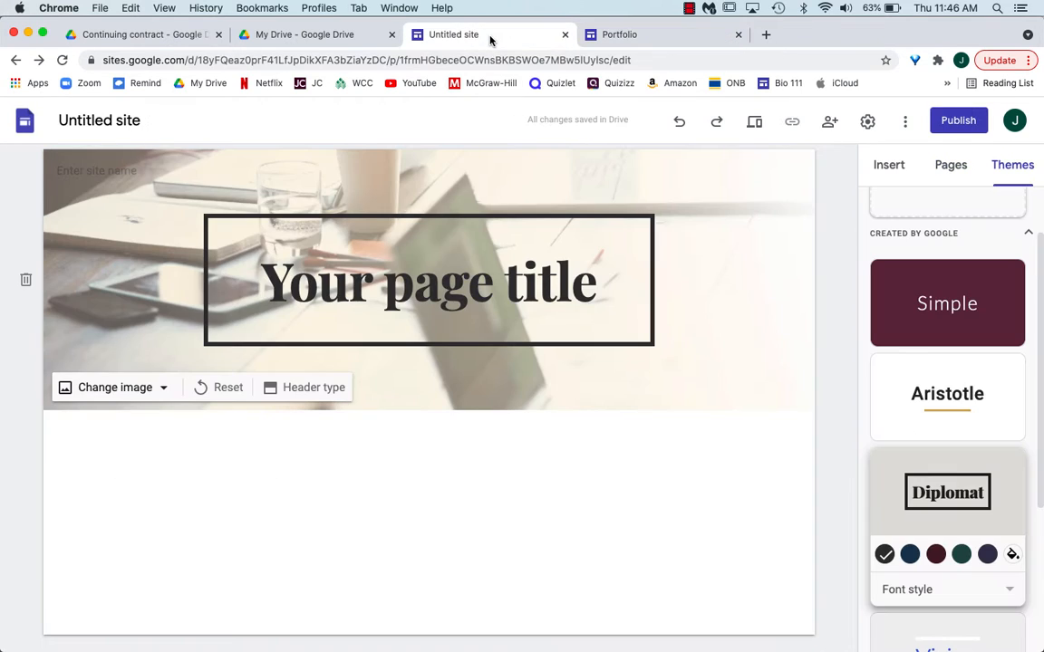
Replace the header's placeholder title with "Name" and "Bio 132" on two separate lines
triple_click(456, 291)
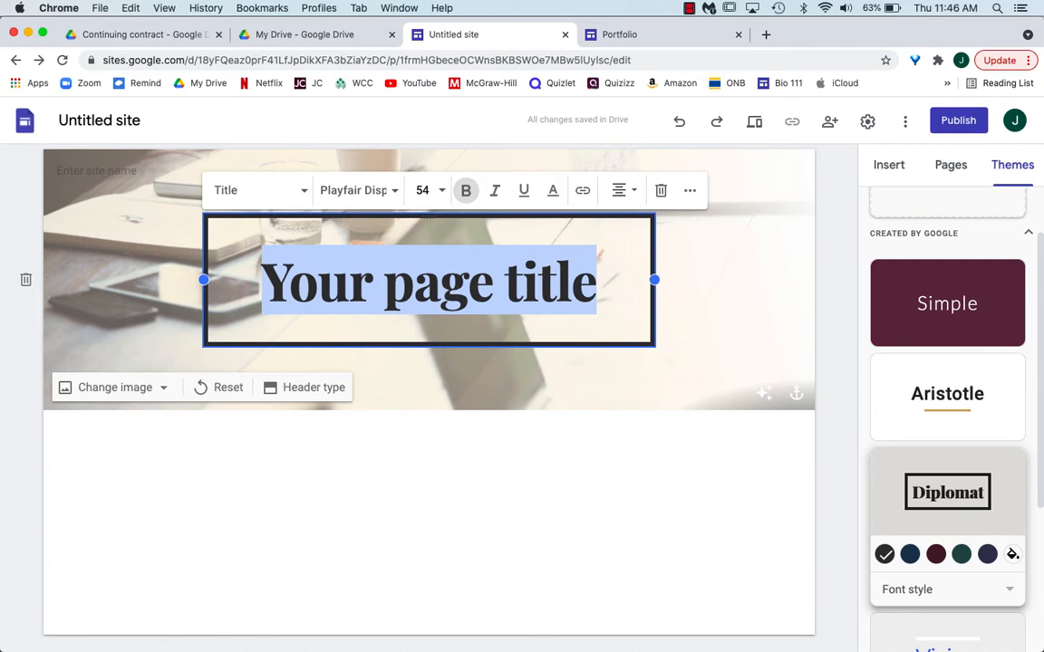
text(Name)
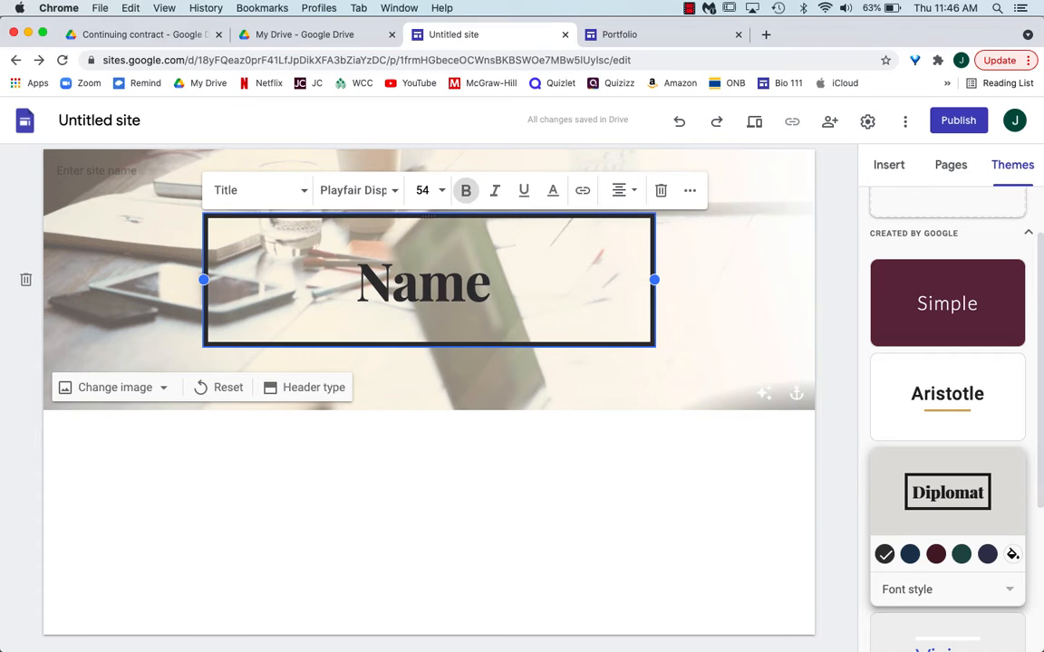
text( Bio 132)
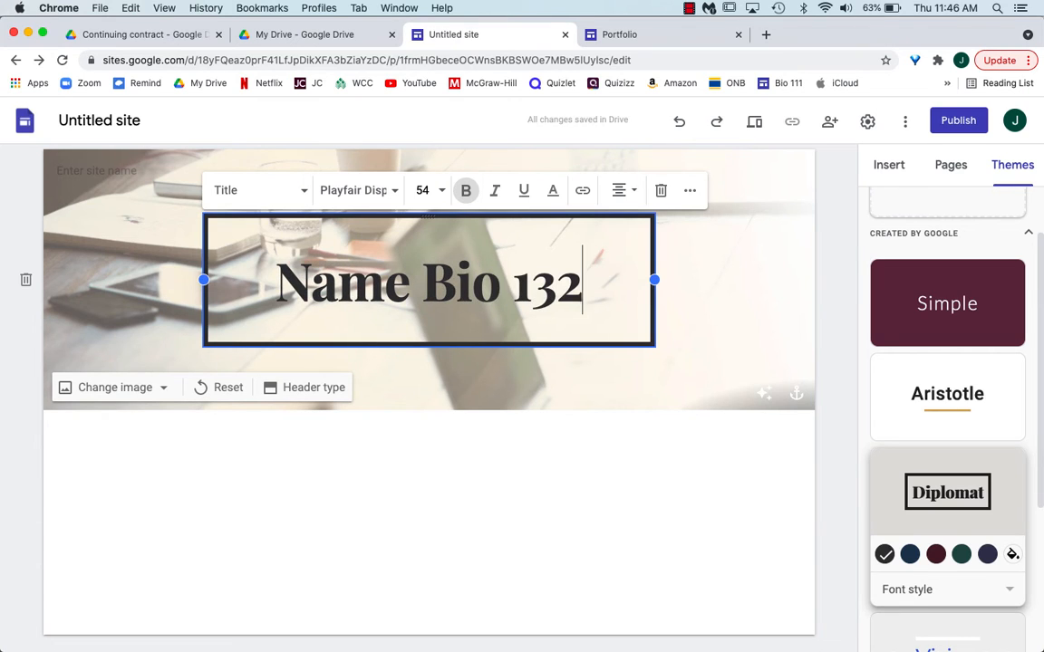
click(434, 294)
key(Return)
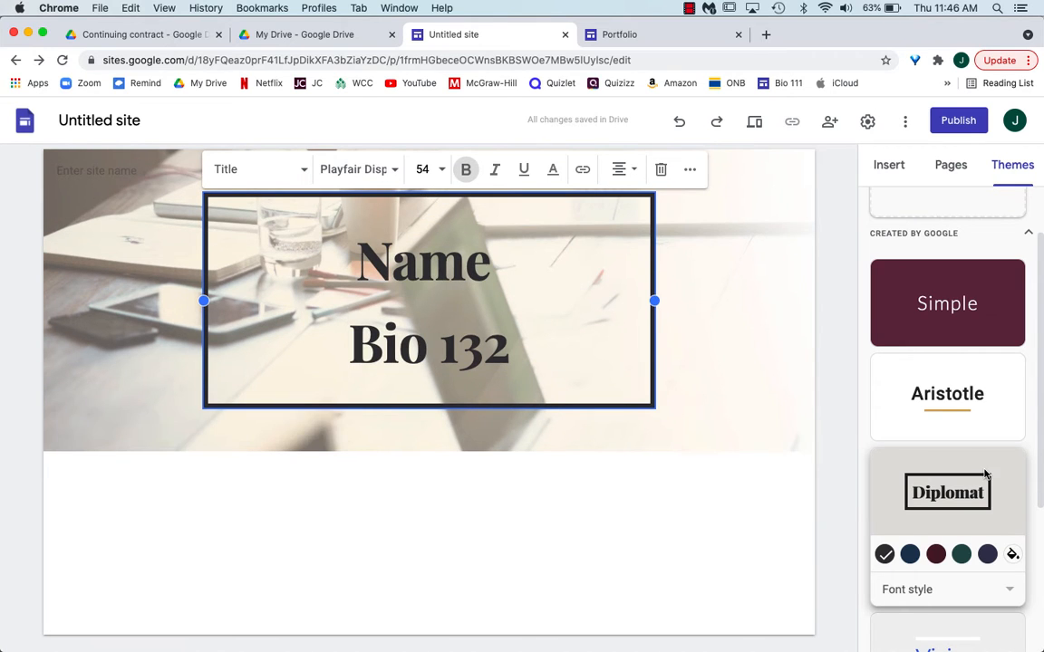
Apply the Simple theme to the untitled site
scroll(985, 474, down, 3)
scroll(986, 474, up, 4)
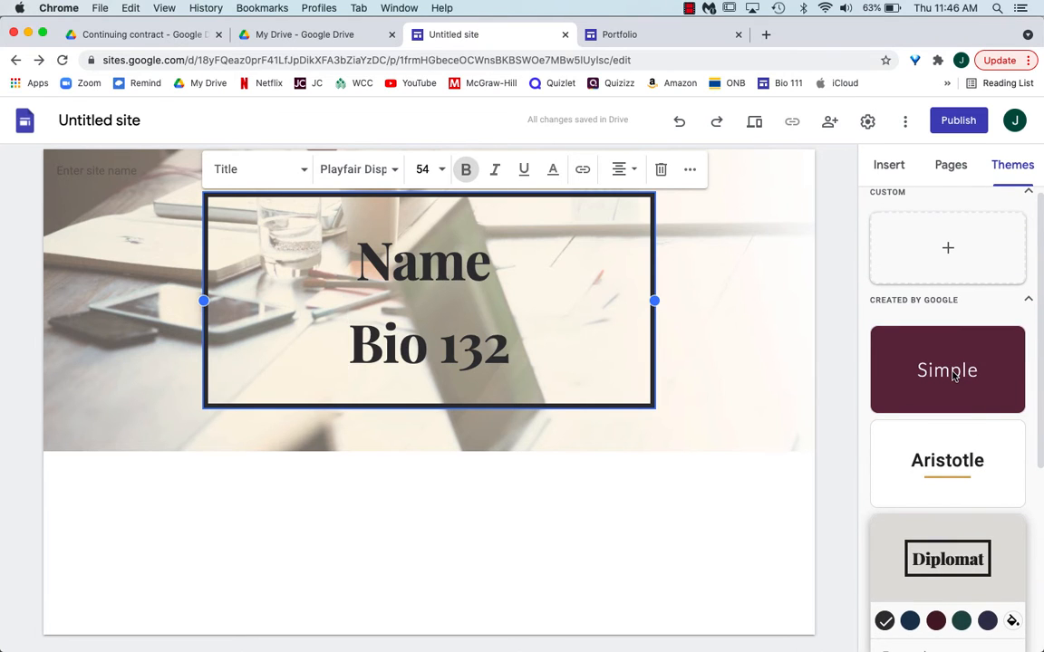
click(951, 371)
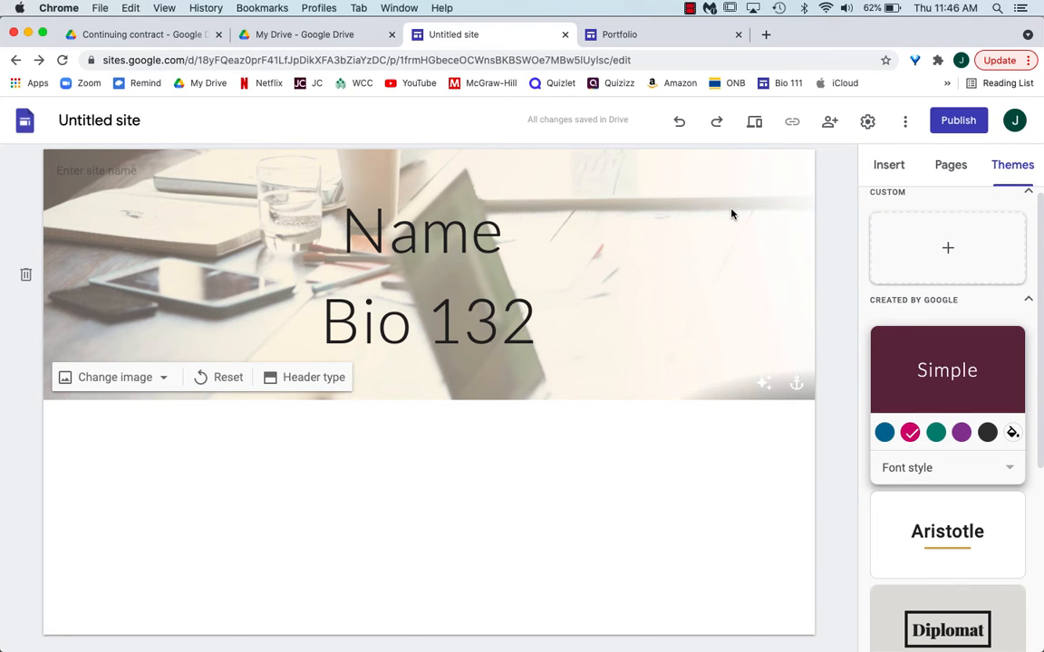
Compare with the title and welcome section of the Portfolio home page, and go back to the untitled site
click(675, 41)
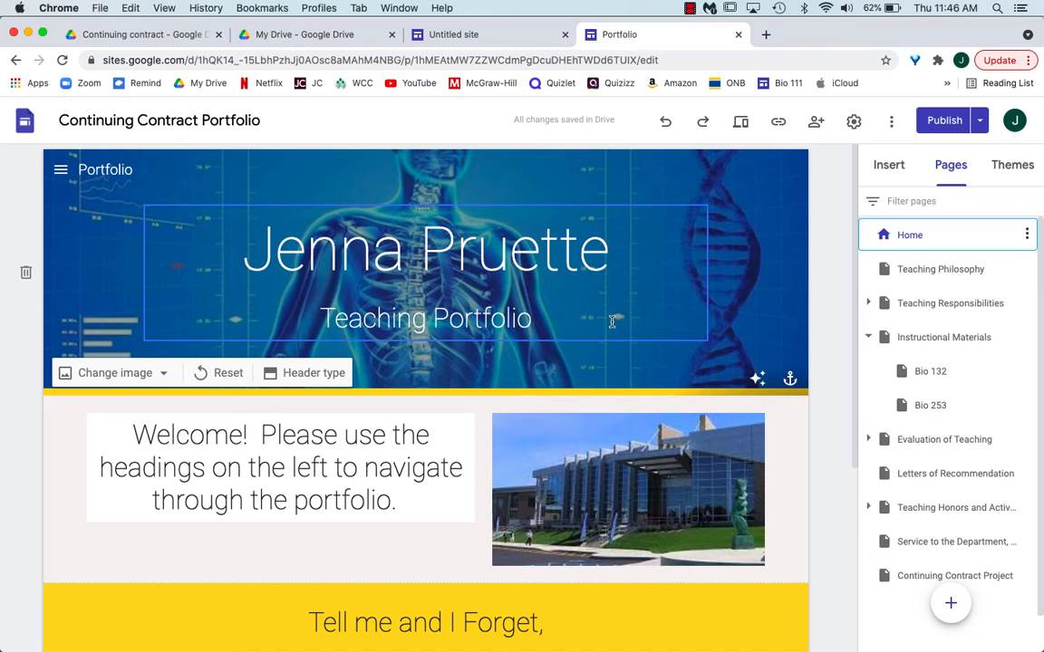
click(497, 38)
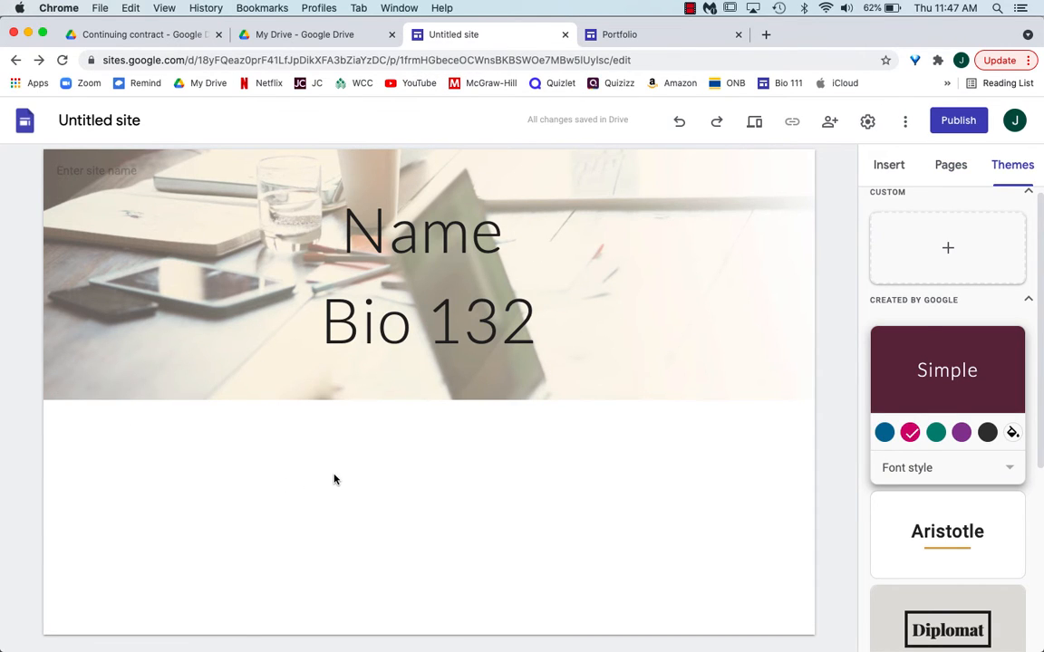
Add a text box below the header reading "Welcome to my portfolio. Click on the left to access the content."
click(888, 166)
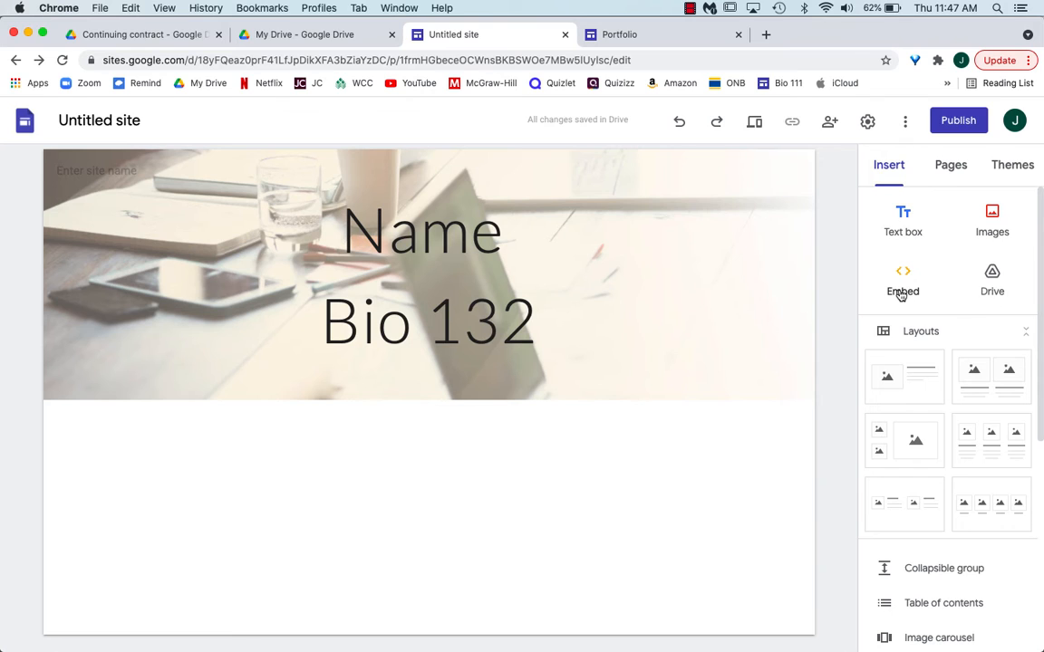
double_click(286, 487)
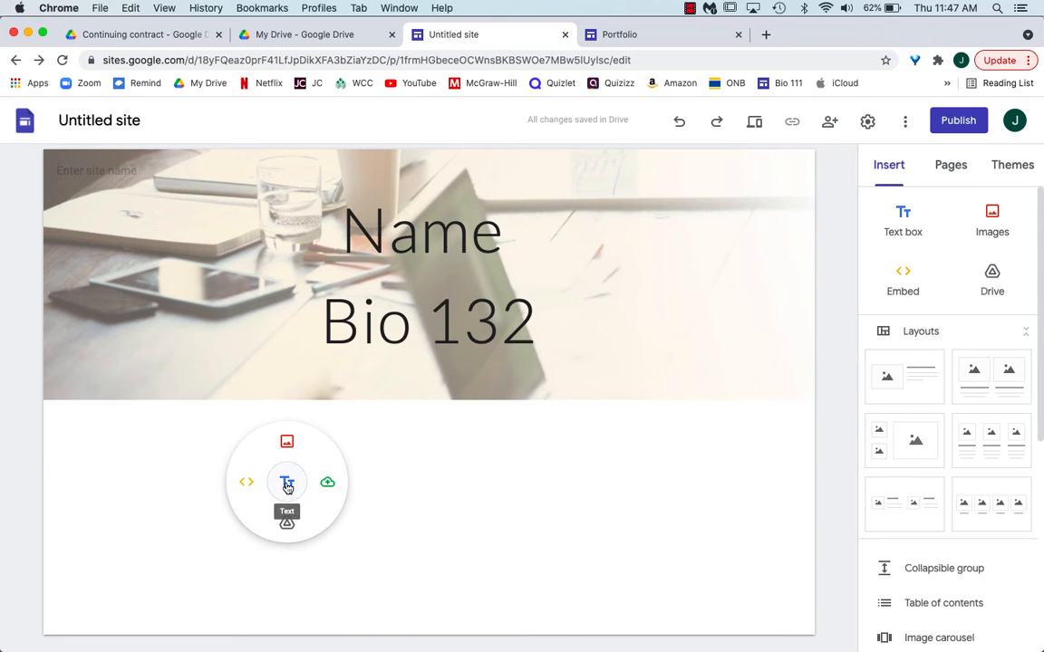
click(286, 484)
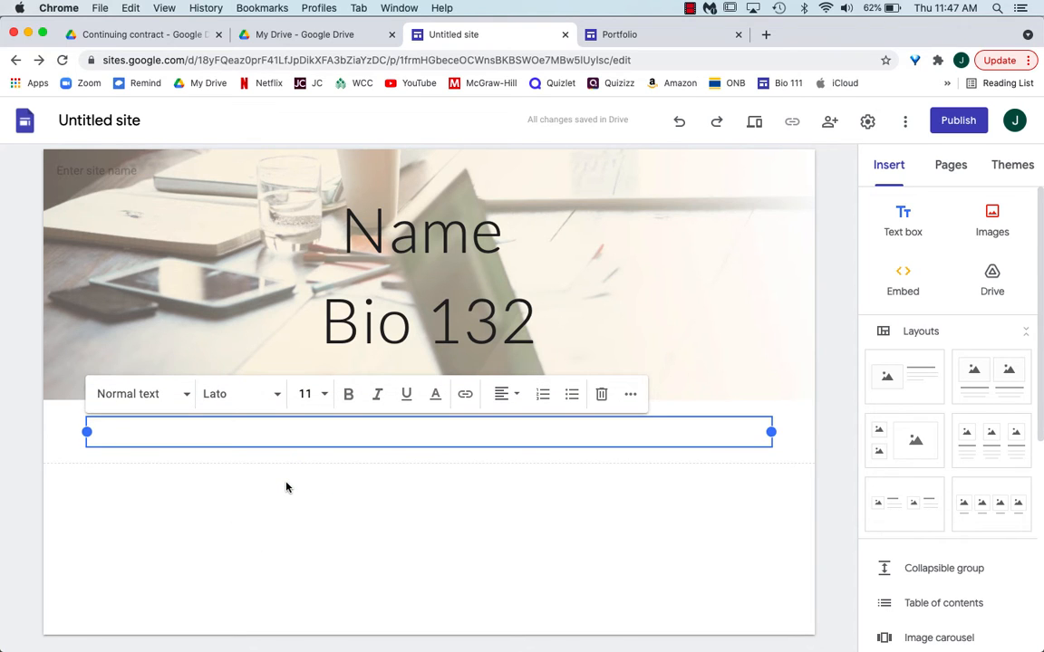
text(Welcome to)
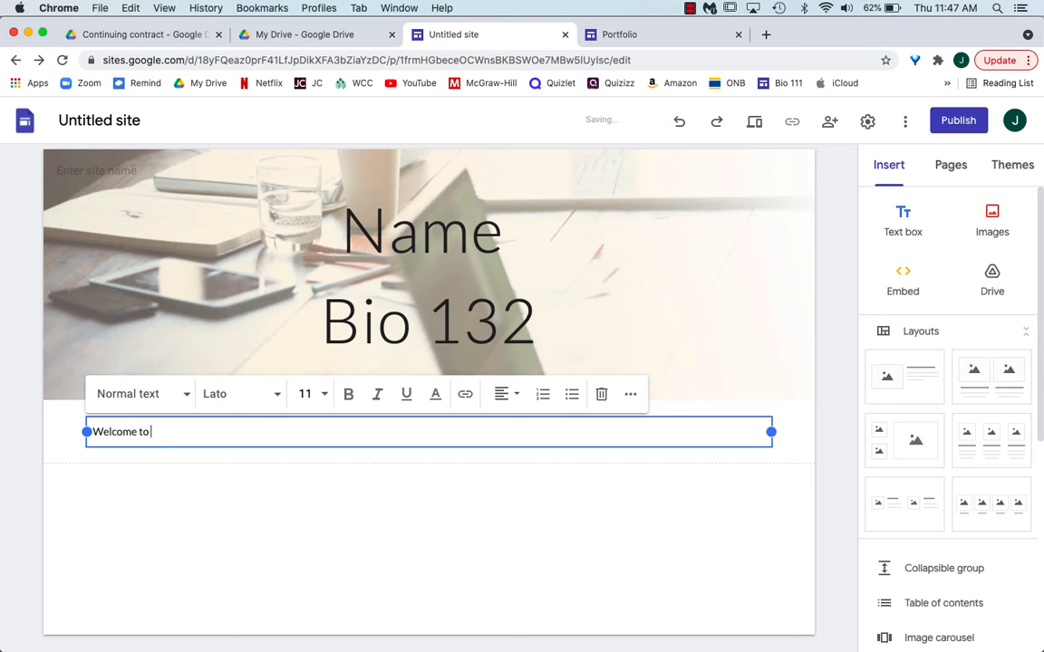
text( my portfolio.  Click)
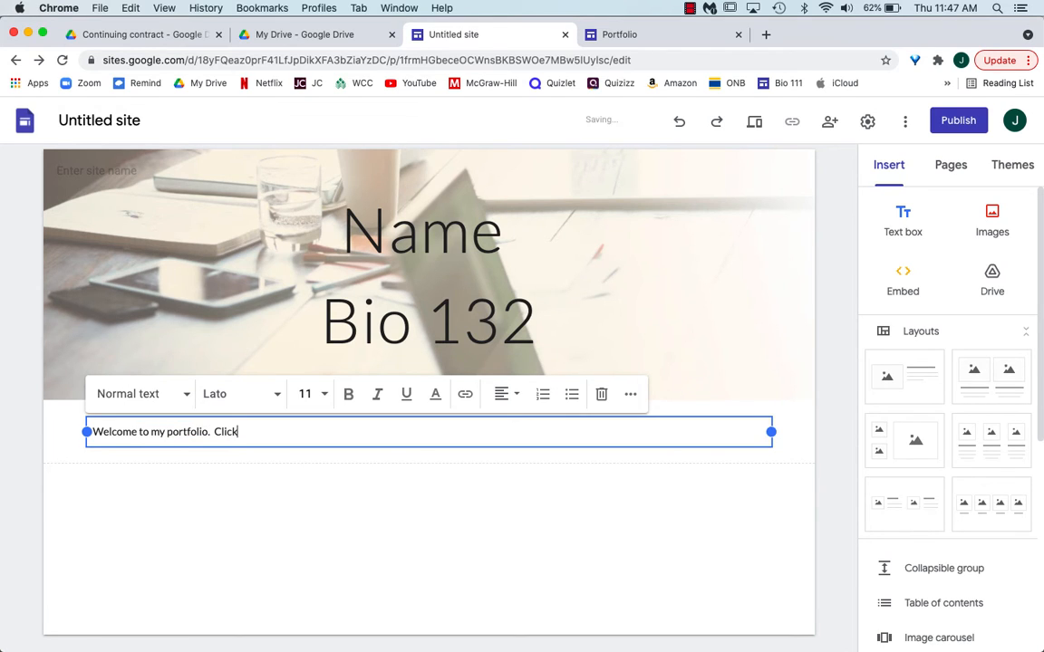
text( on)
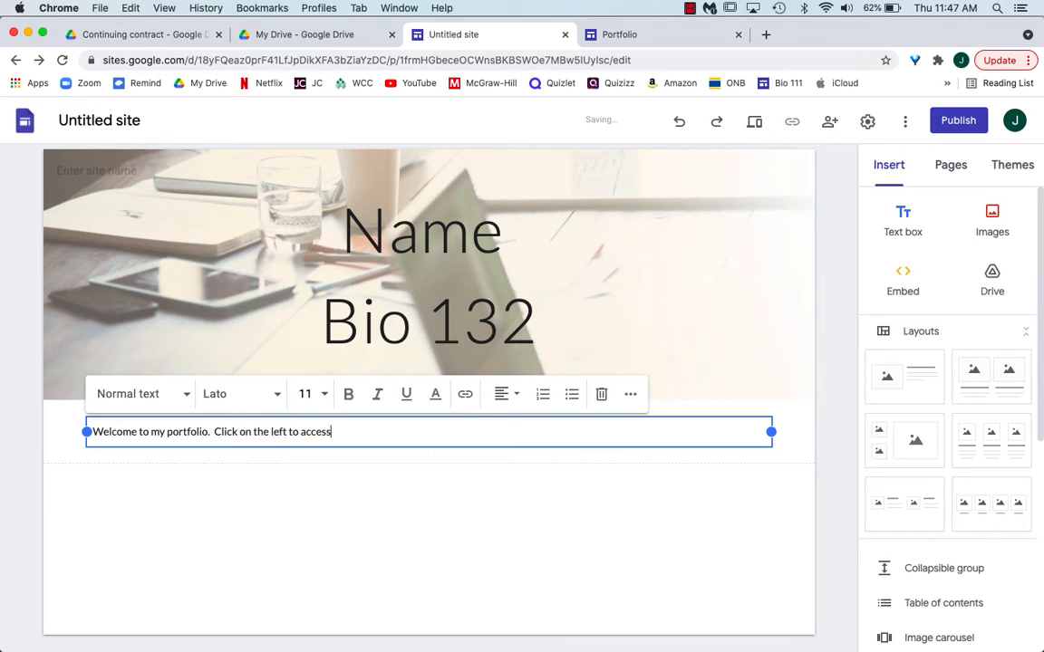
text( the left to access the content.)
Apply the Title text style to the whole welcome message
triple_click(183, 429)
click(186, 394)
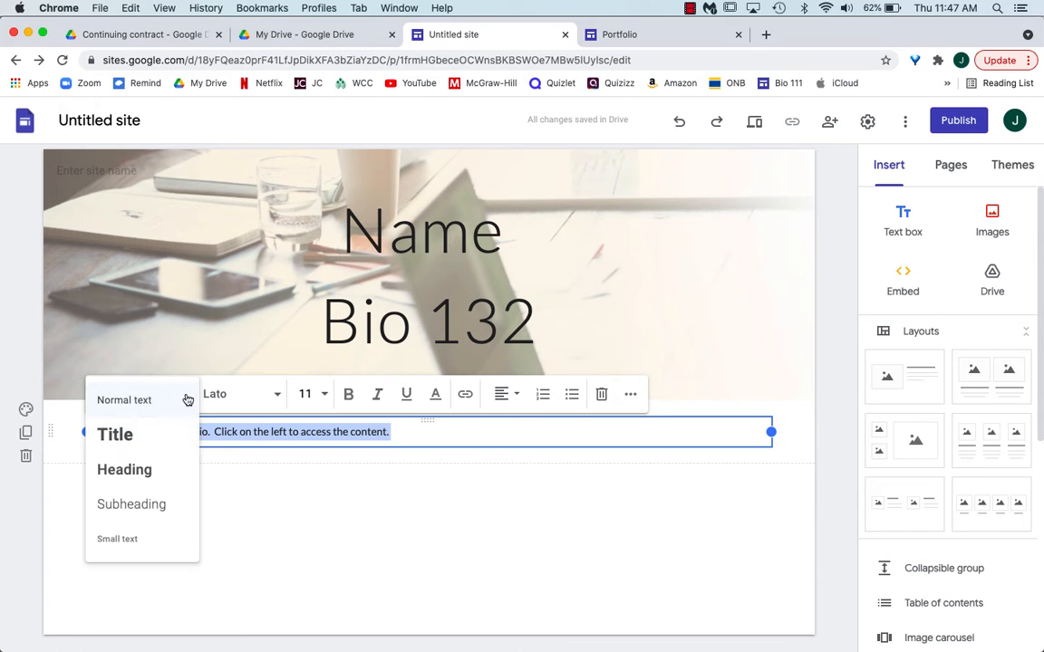
click(150, 439)
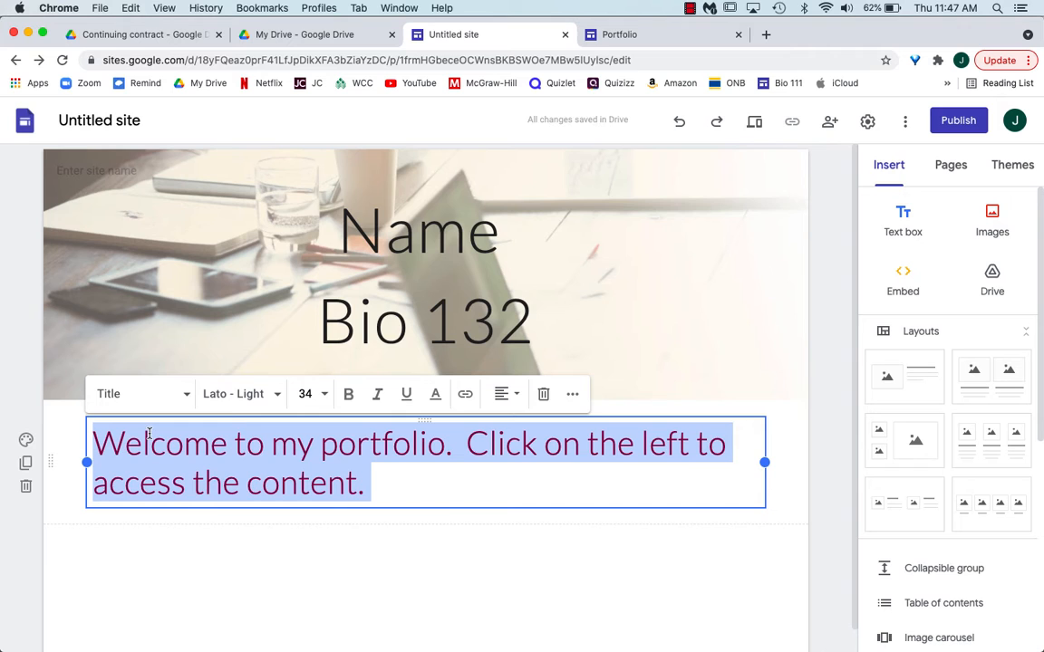
click(274, 399)
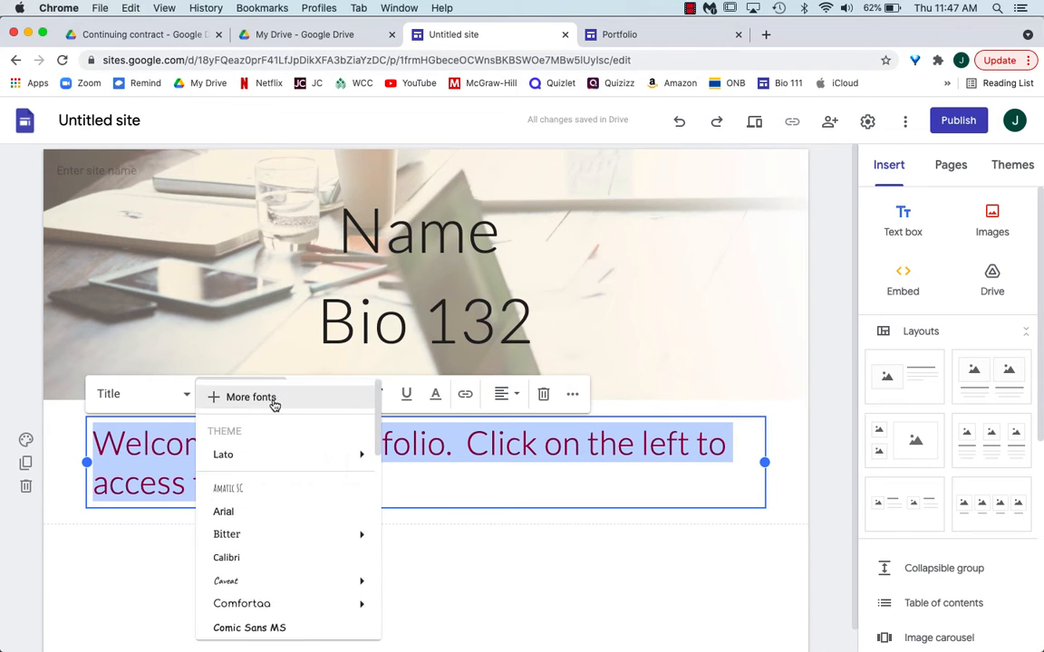
click(274, 399)
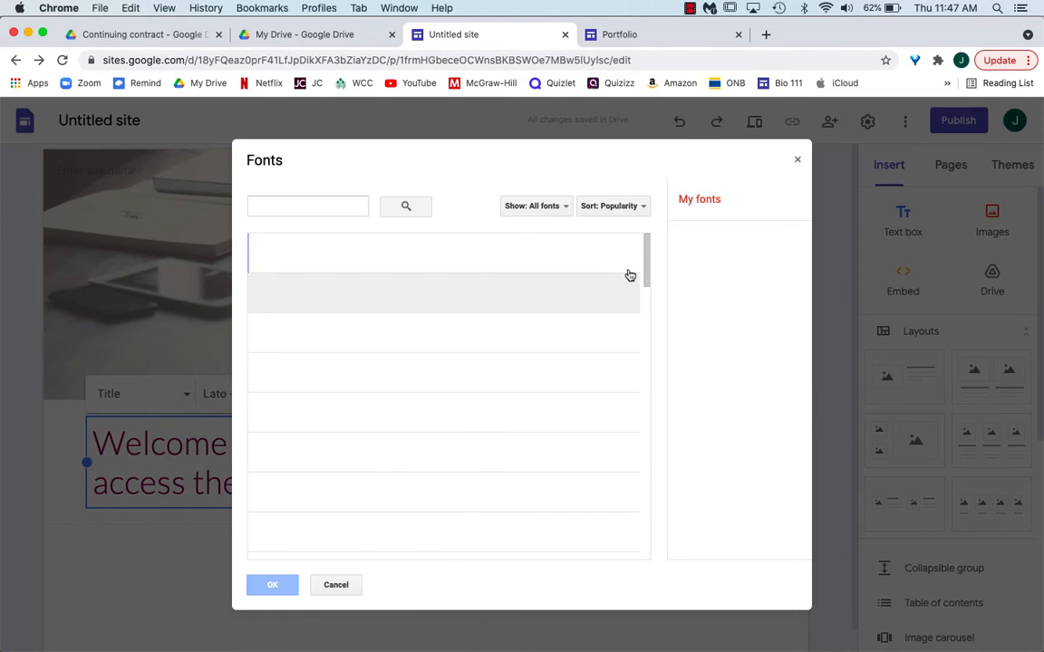
click(797, 159)
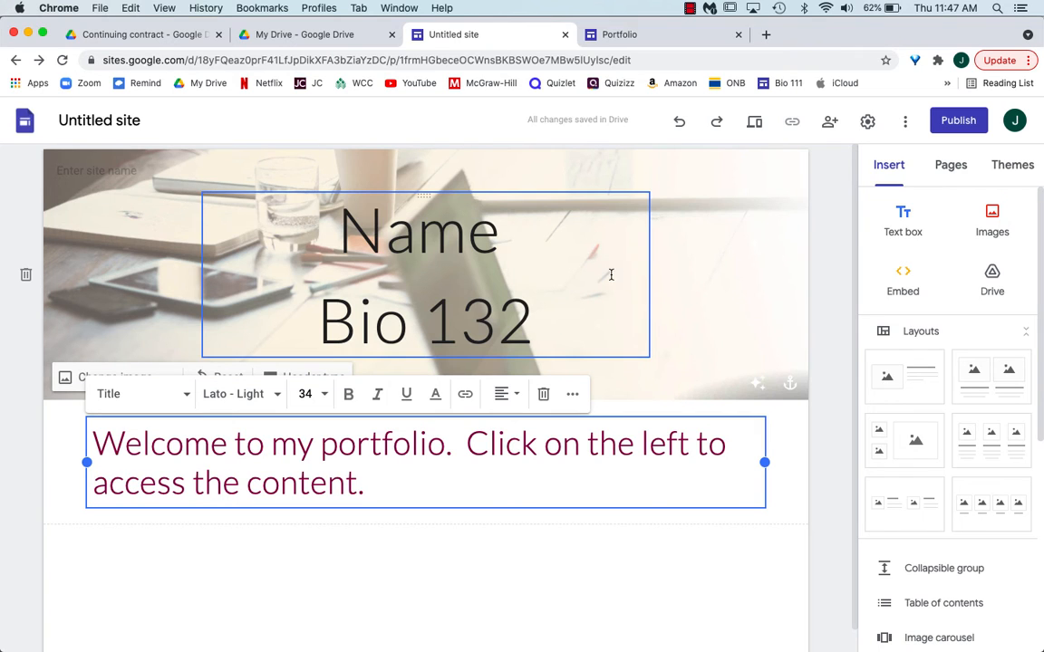
Add a new page named "Instructional materials" to the site
click(950, 167)
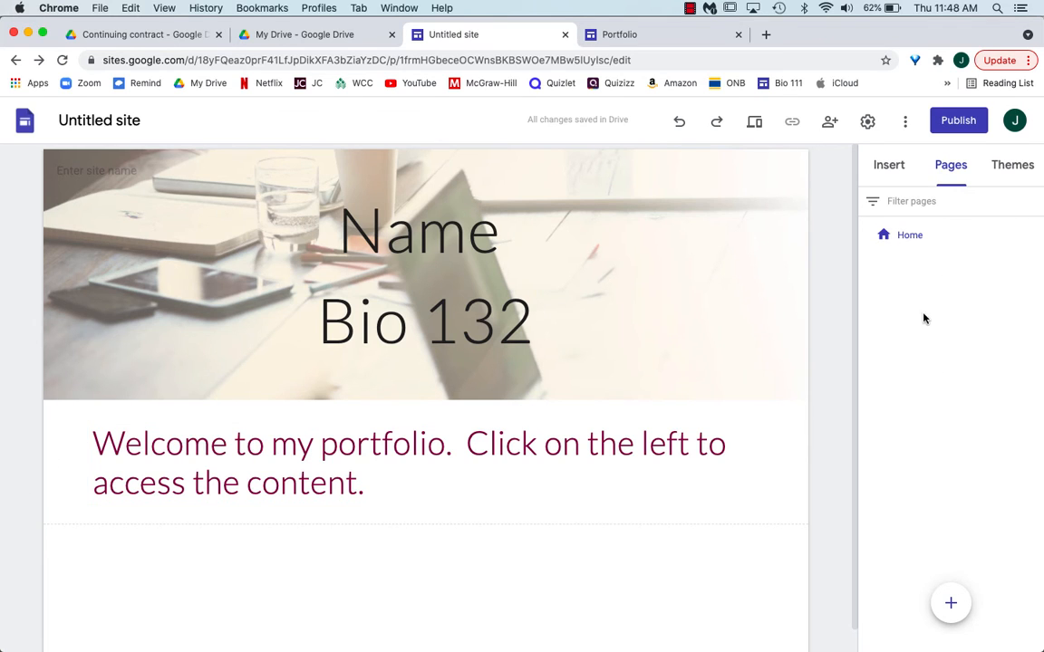
mouse_move(949, 603)
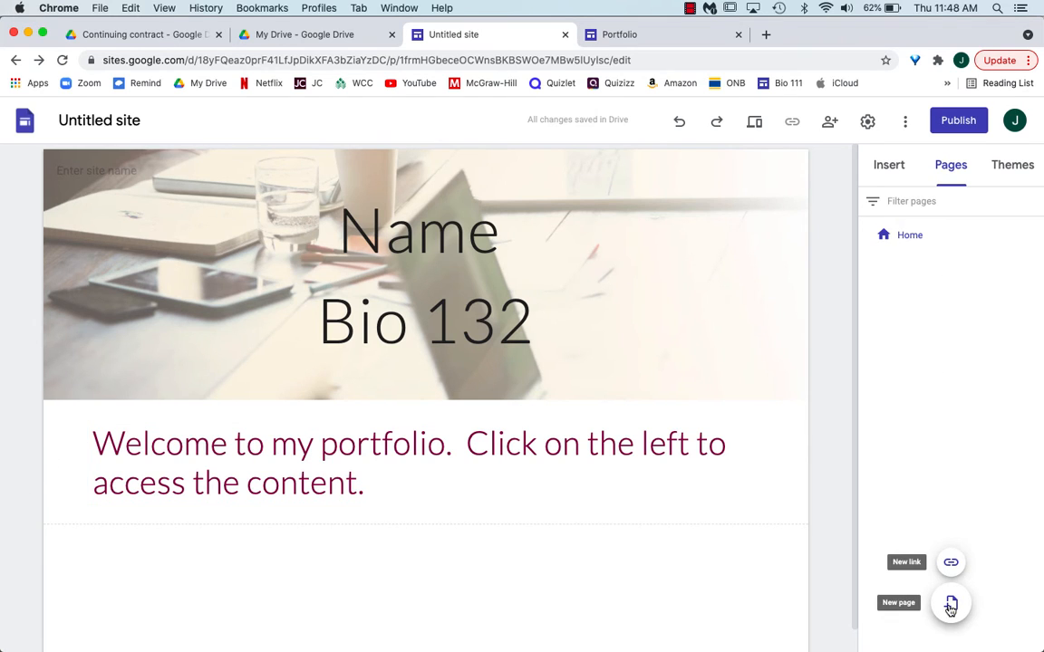
click(950, 605)
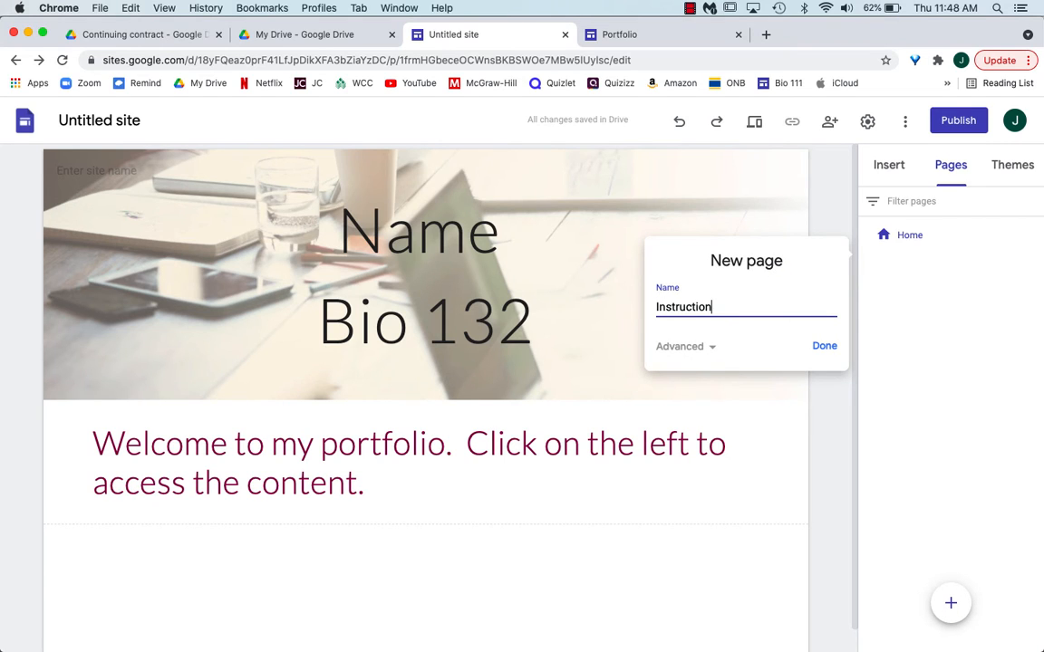
text(Instructional materials)
click(825, 346)
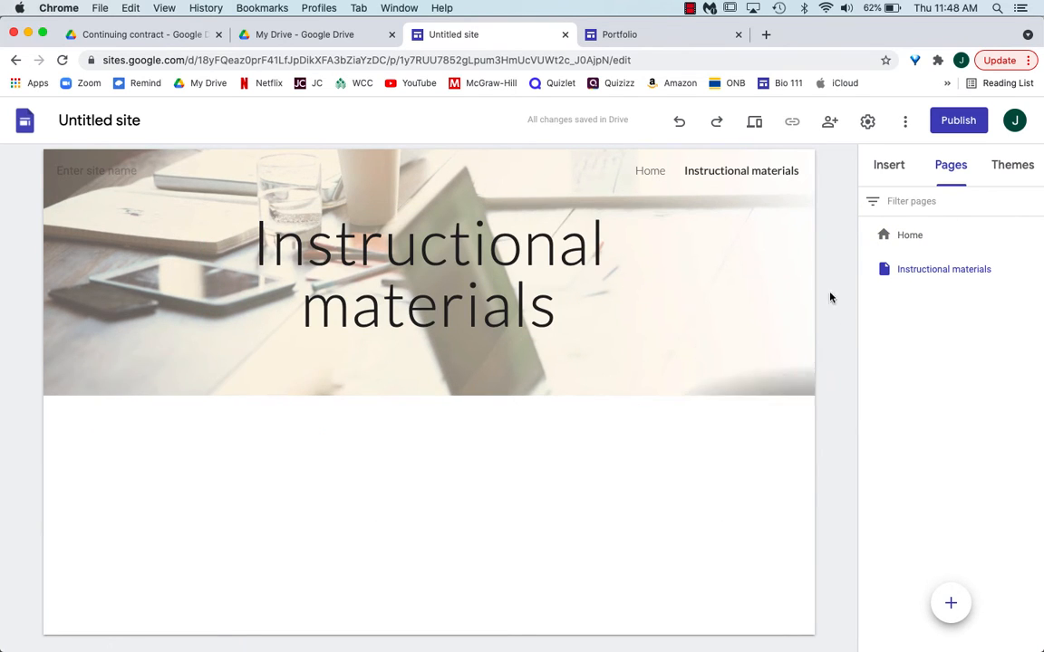
Add a subpage named "Bio 132" under the Instructional materials page
click(1035, 269)
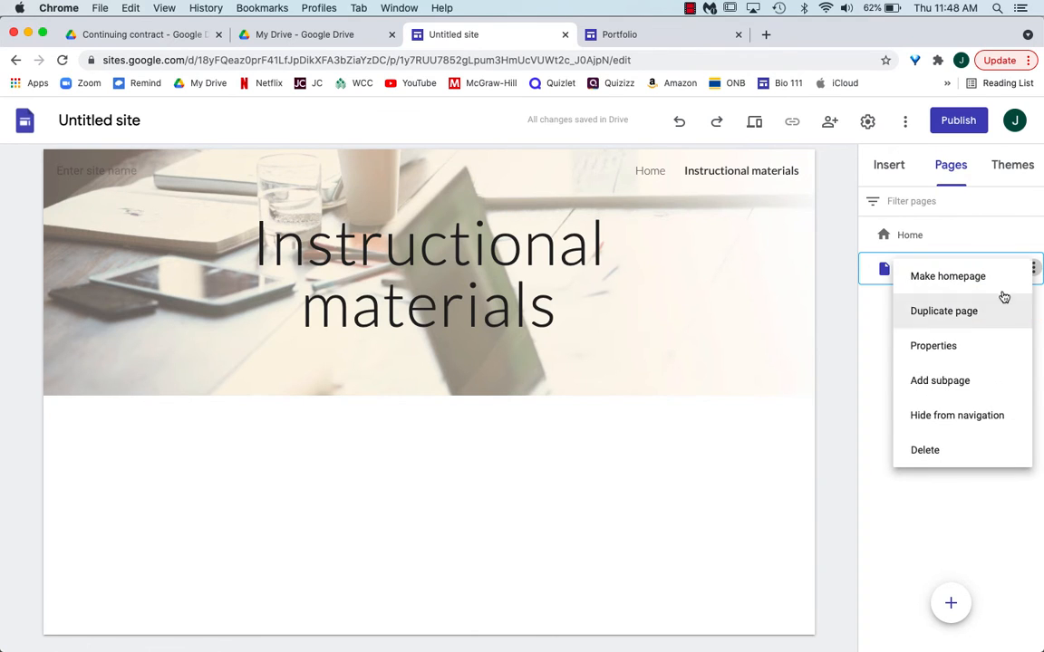
click(957, 390)
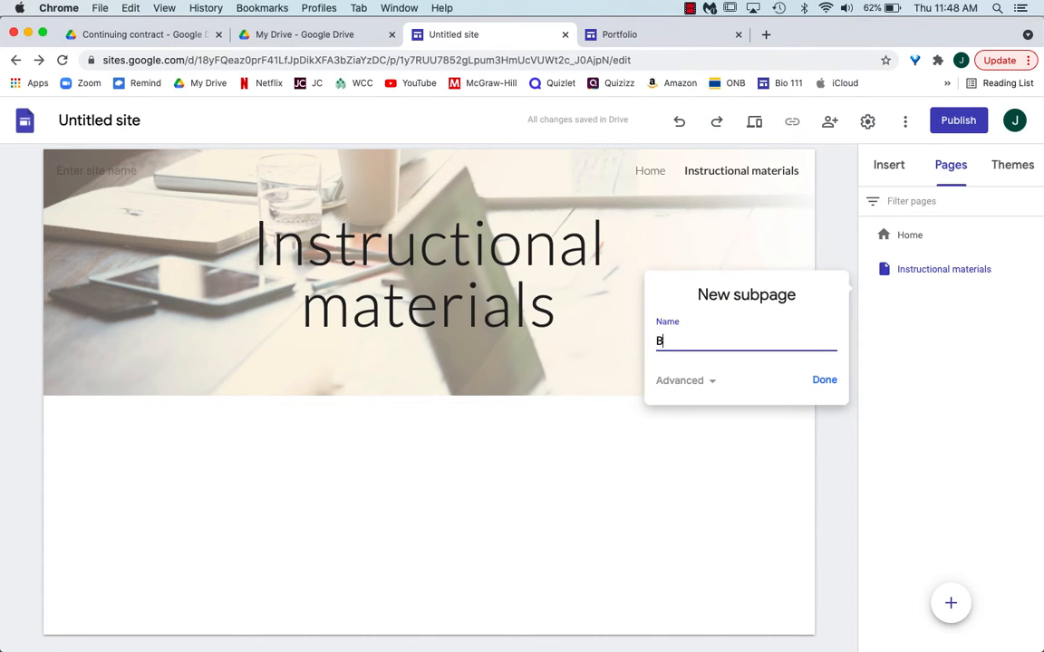
text(Bio 132)
click(830, 381)
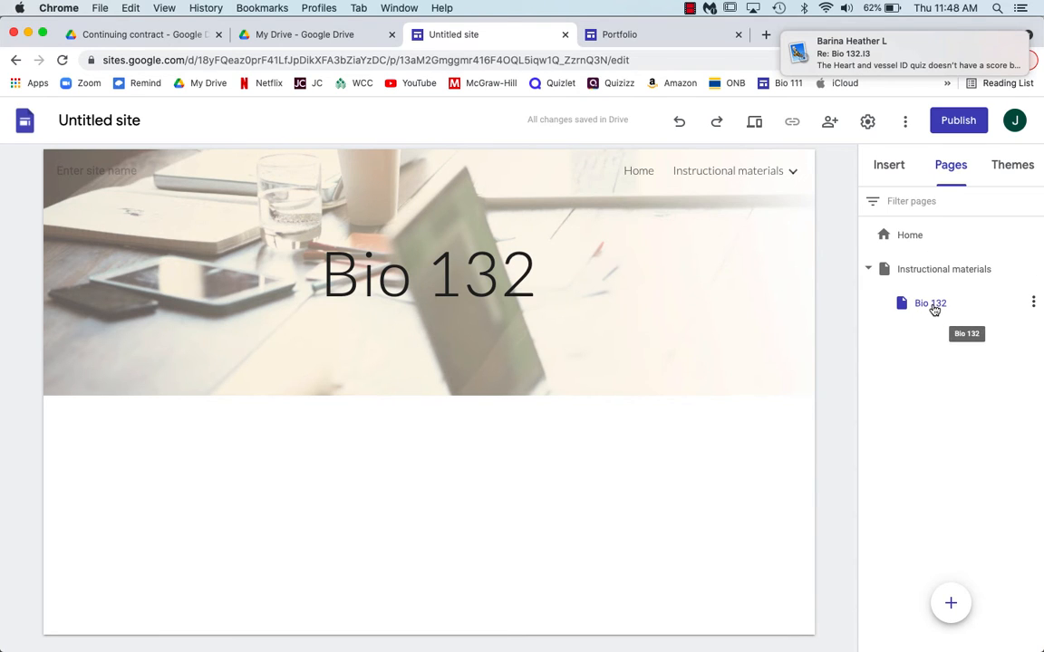
Add a second subpage under Instructional materials, named "Bio 253"
click(1033, 267)
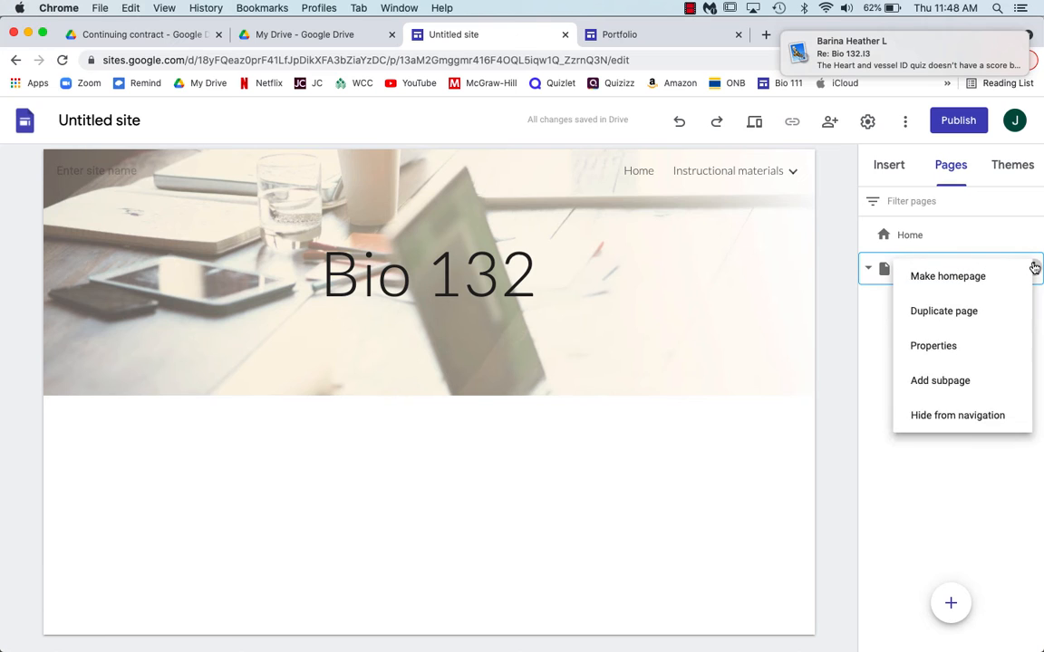
click(948, 380)
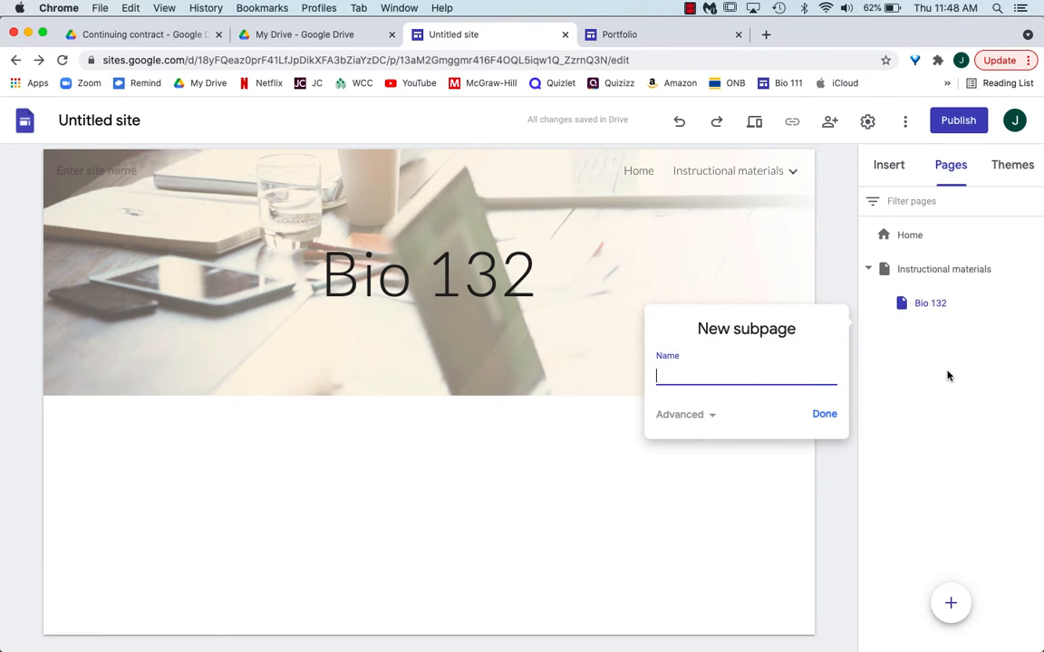
text(Bio 253)
click(826, 416)
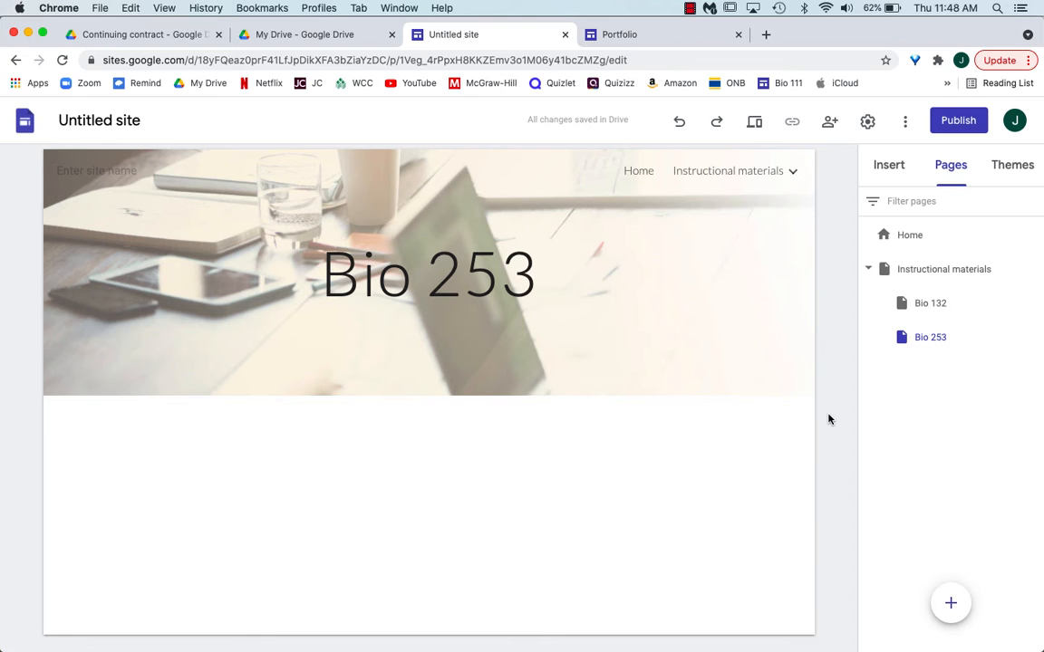
Add a subpage named "Project" under the Home page
click(909, 235)
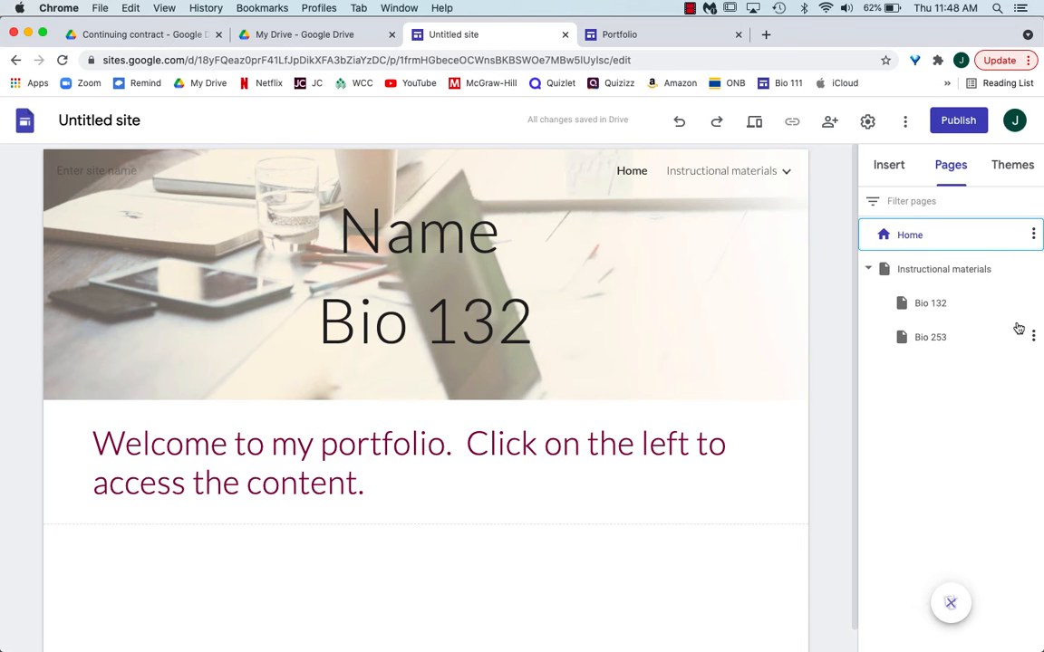
click(1033, 235)
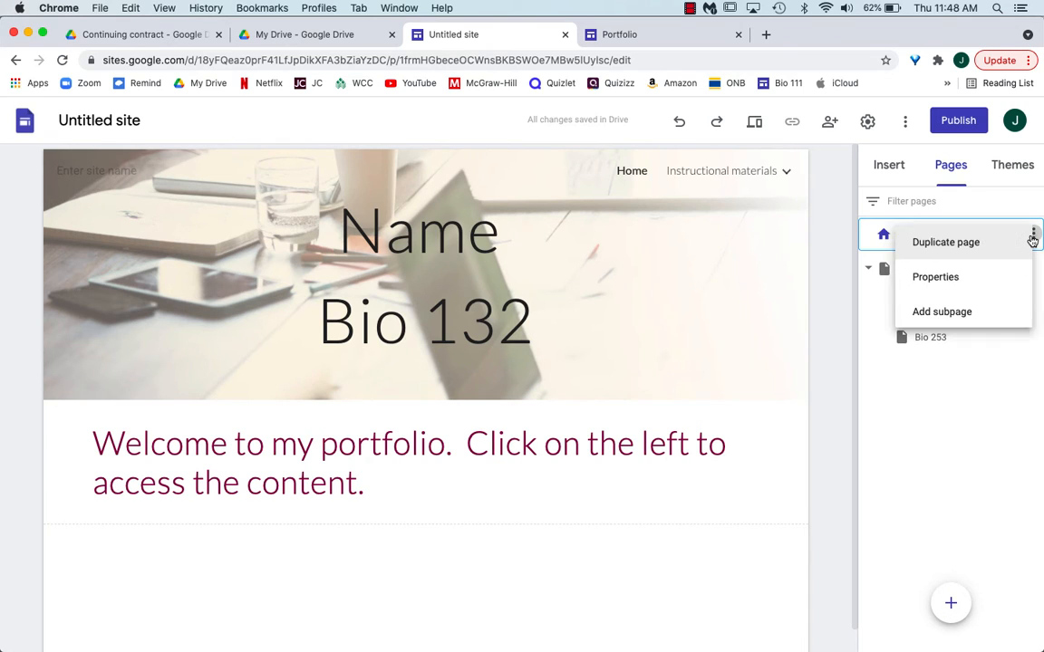
click(940, 311)
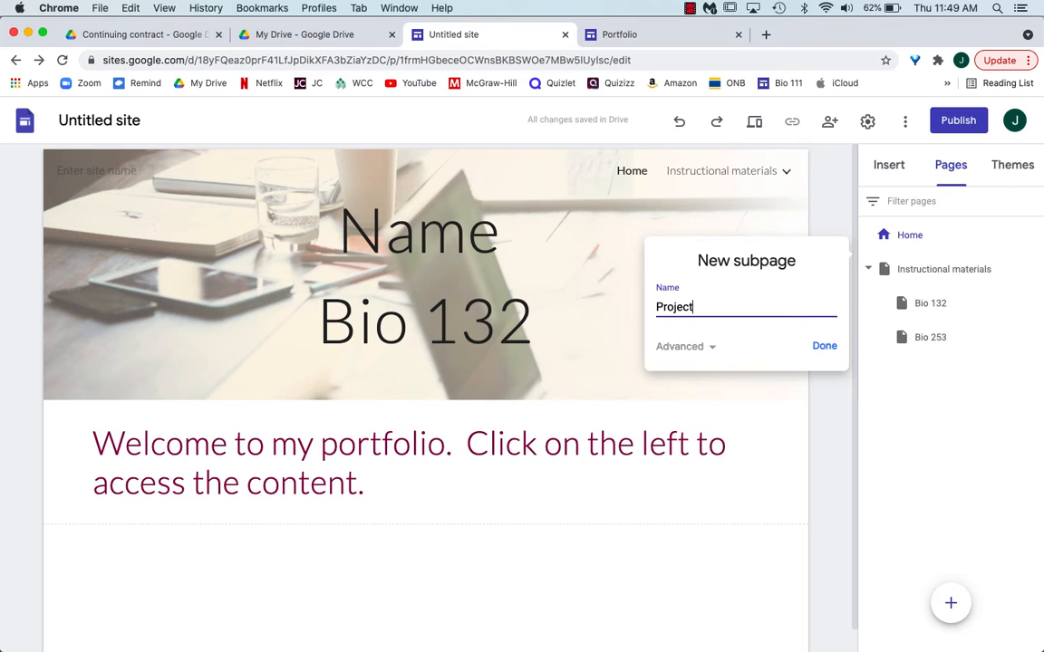
text(Project)
click(824, 346)
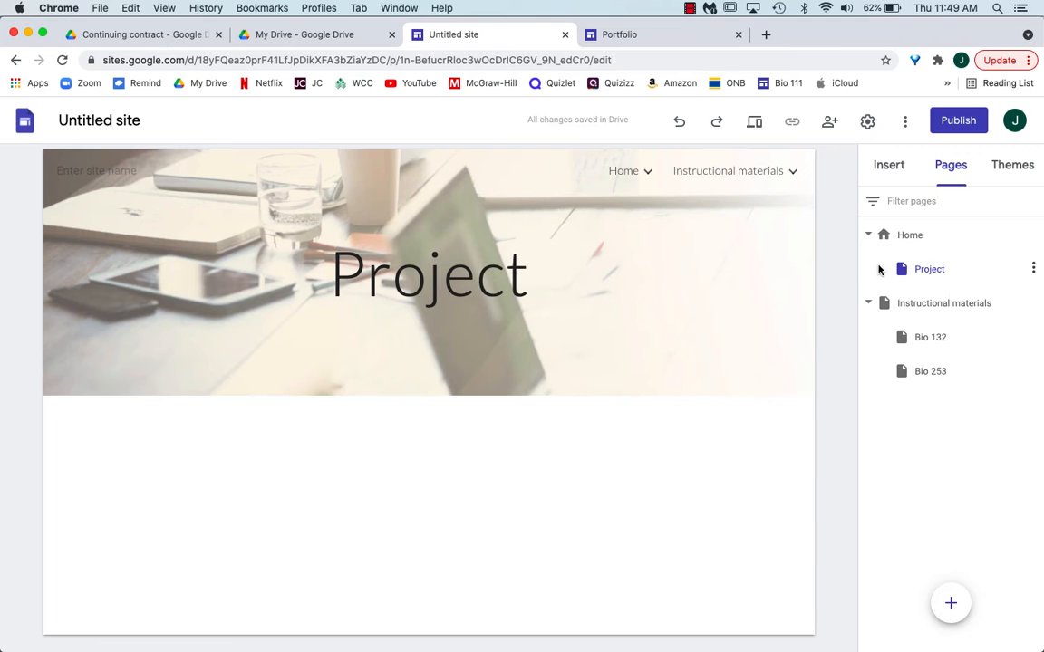
Try to move the Project subpage out from under Home, and delete it from the site
drag(880, 269, 922, 409)
click(1032, 269)
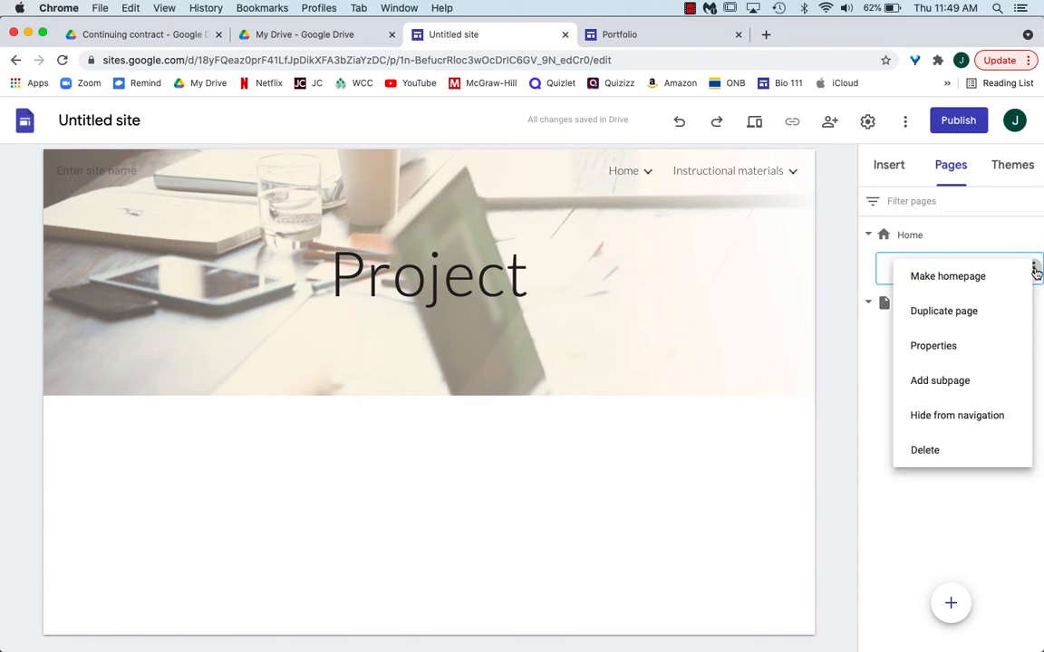
click(926, 450)
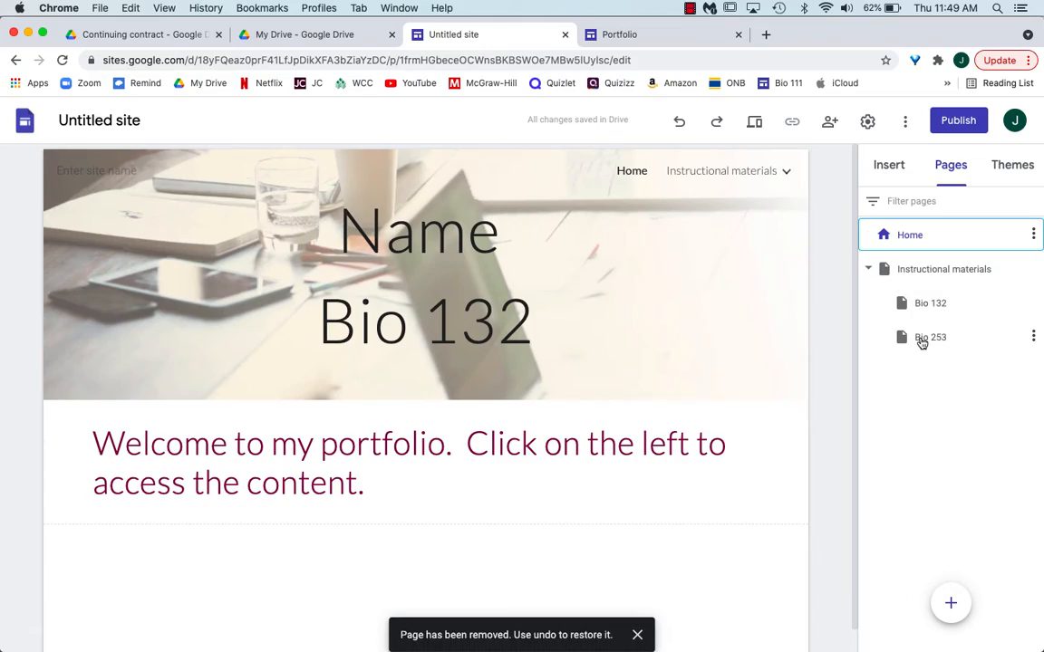
key(ctrl+Down)
click(312, 268)
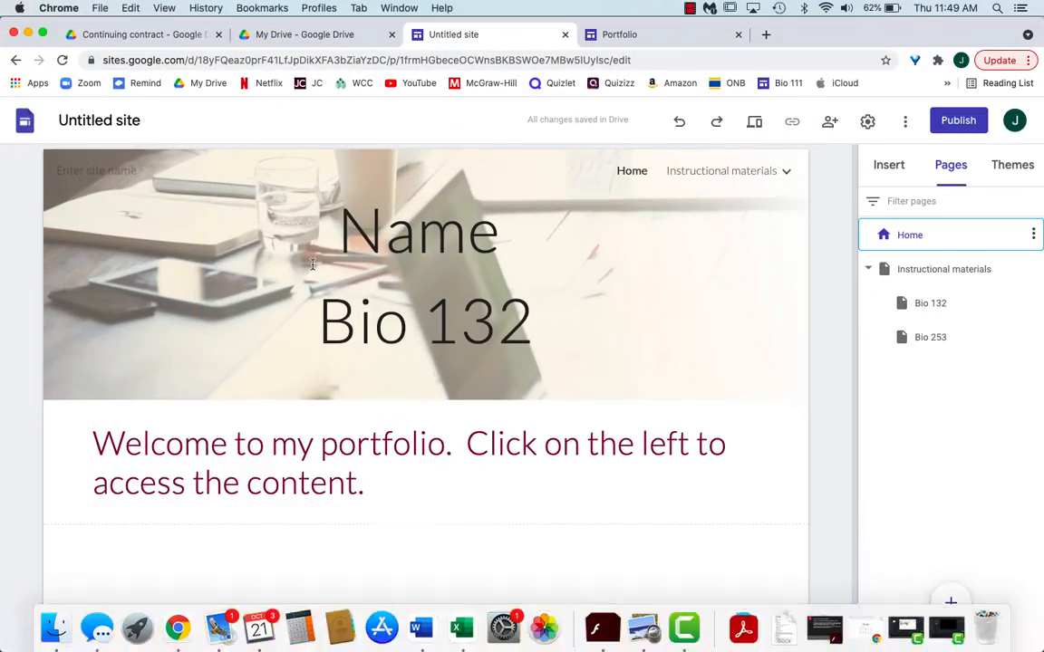
Add a new top-level page named "Project"
click(953, 605)
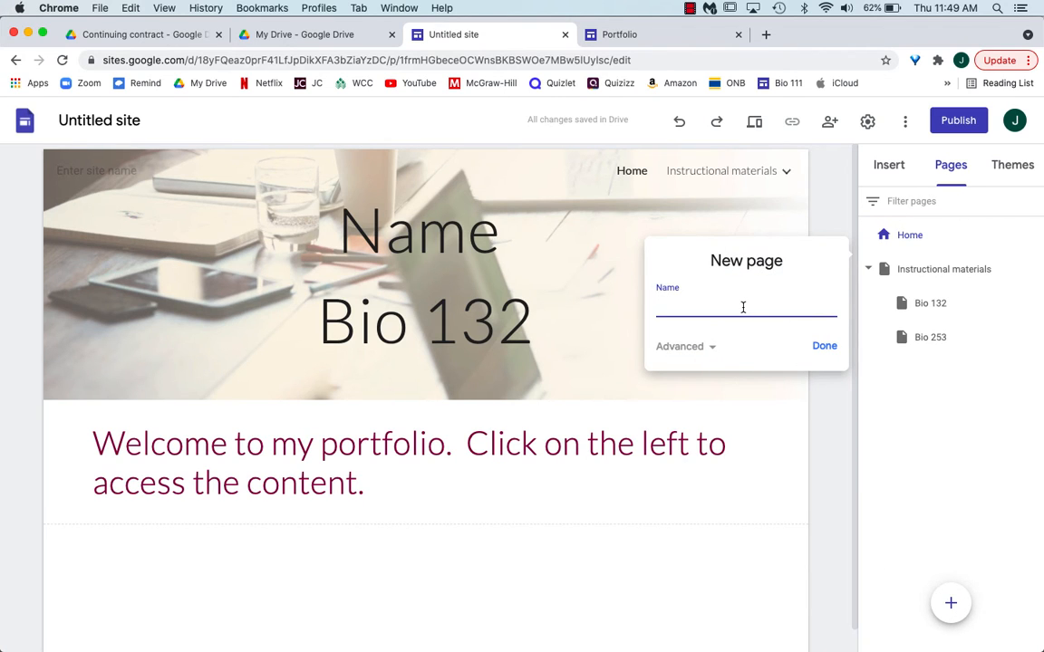
text(Project)
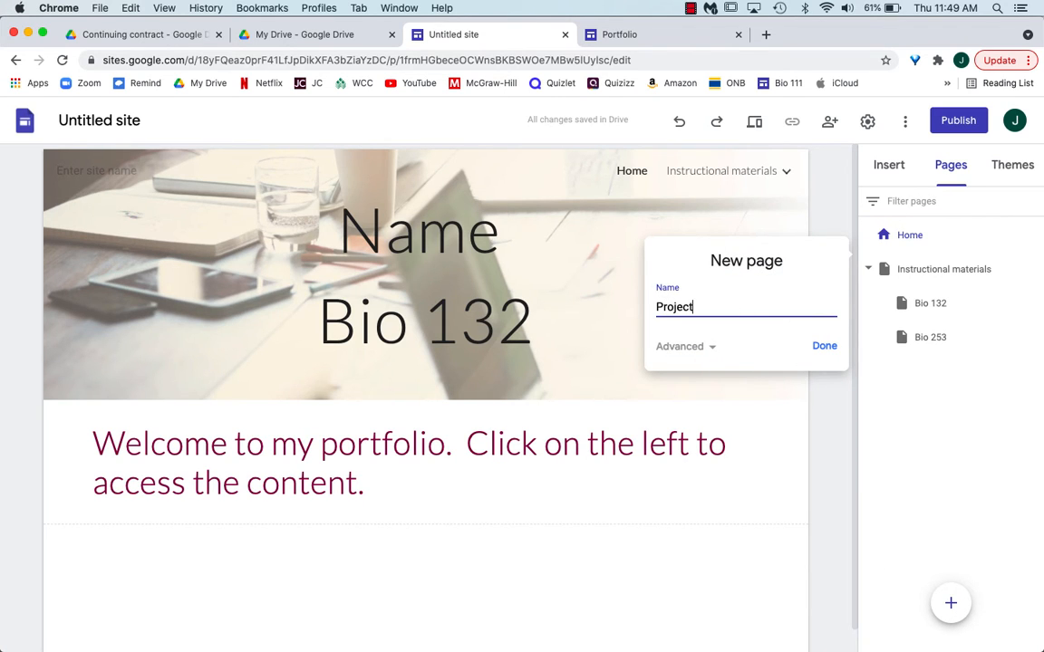
click(821, 346)
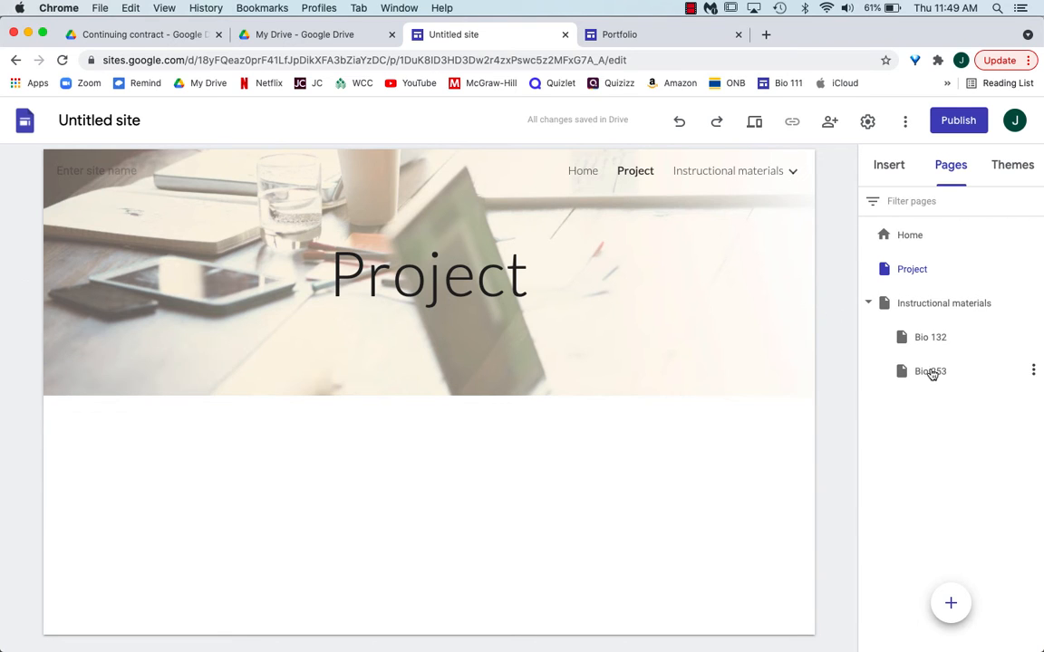
On the Bio 132 page, start inserting from Google Drive and open the Instructional materials folder inside Continuing contract
click(915, 340)
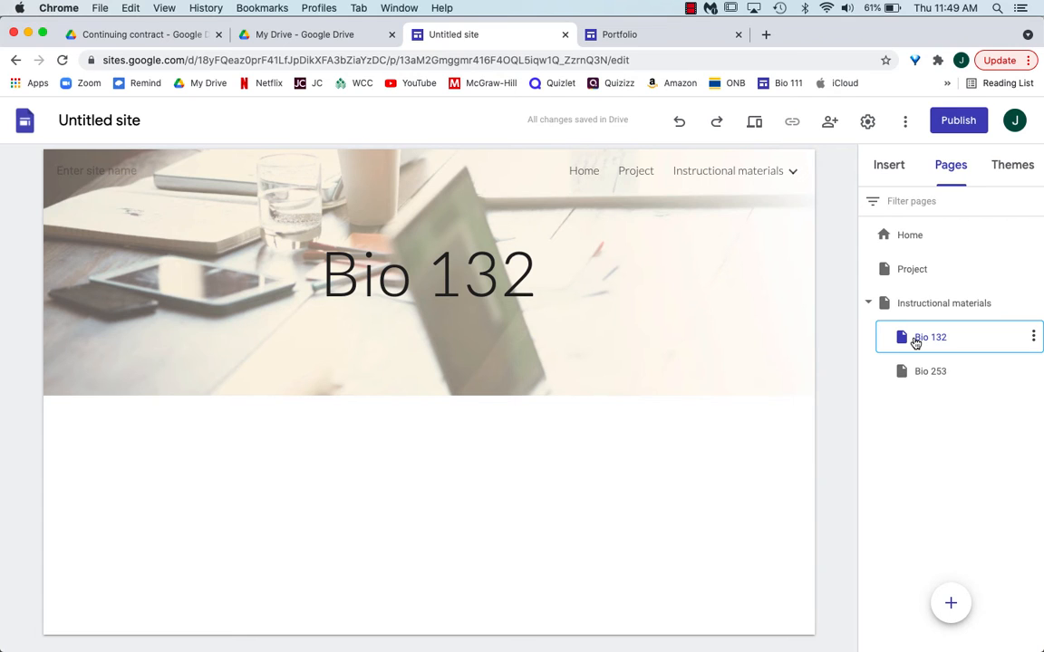
click(886, 167)
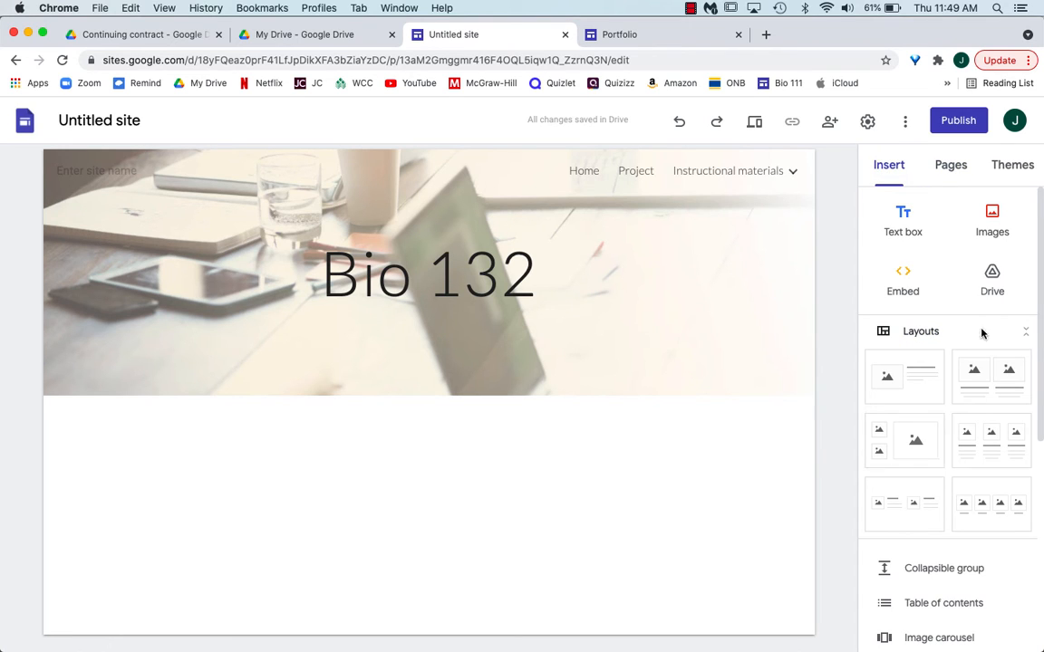
click(991, 282)
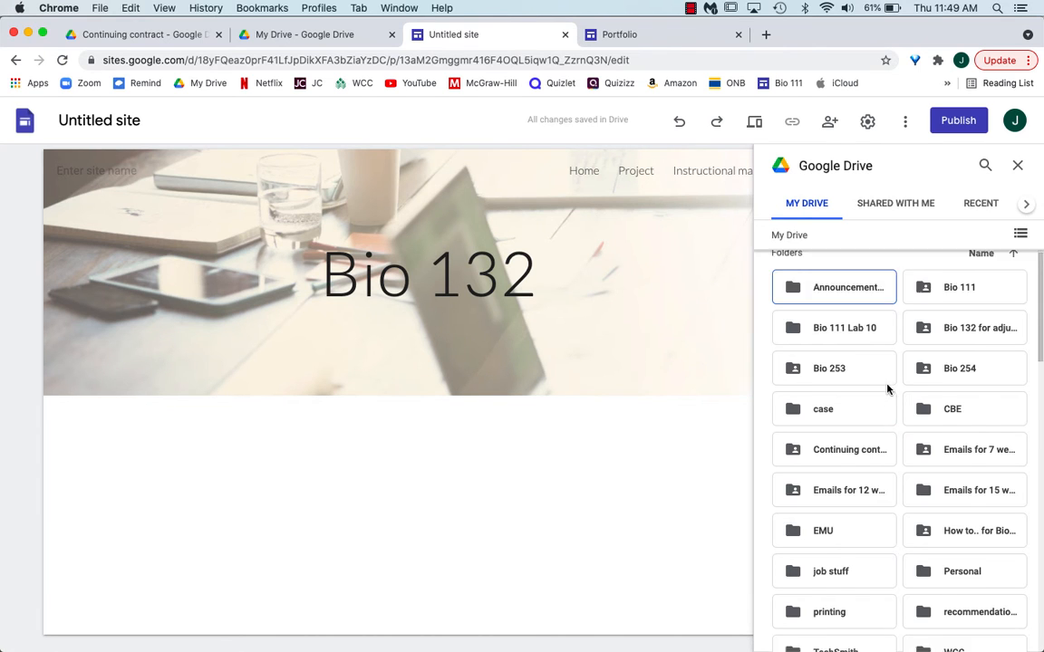
scroll(887, 388, down, 2)
click(840, 412)
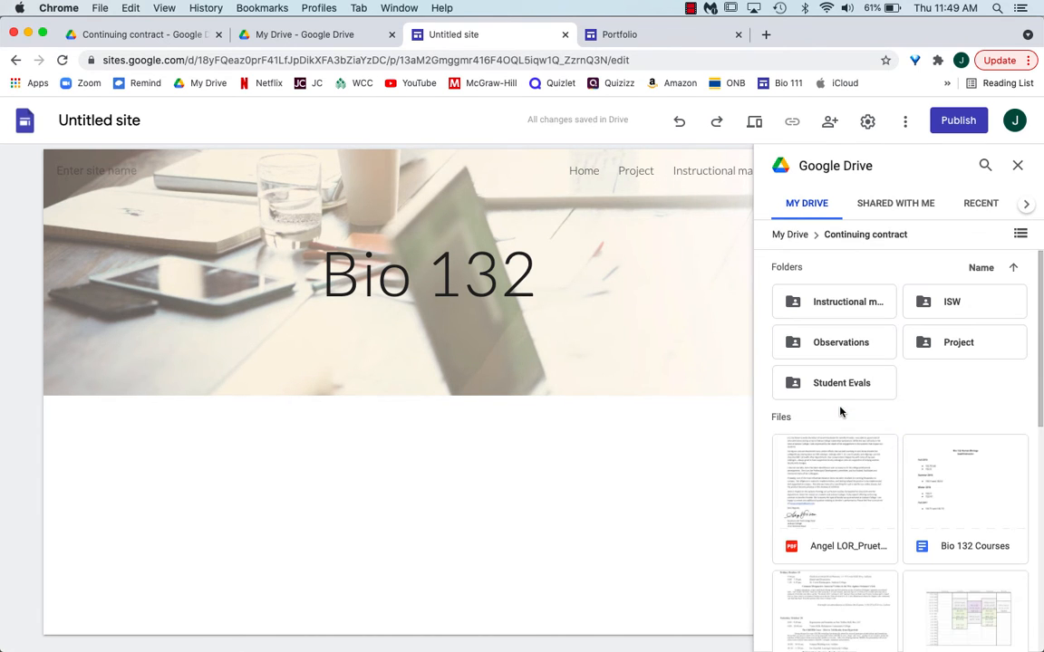
click(840, 311)
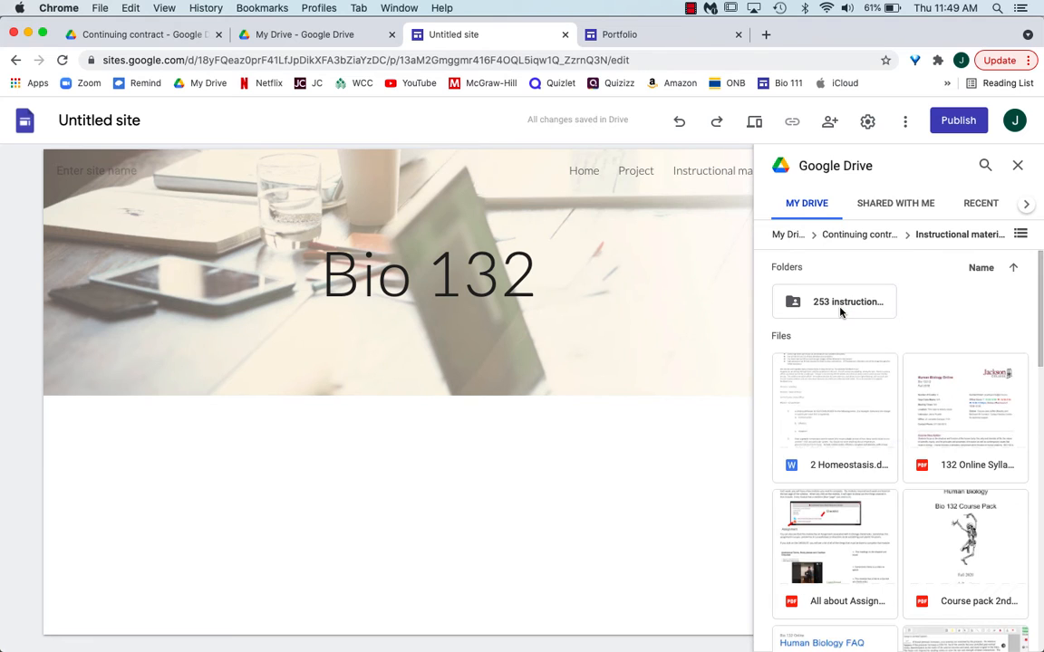
Insert the Homeostasis activity Word document into the Bio 132 page and shrink its embed to about a third of the page width
scroll(851, 419, down, 5)
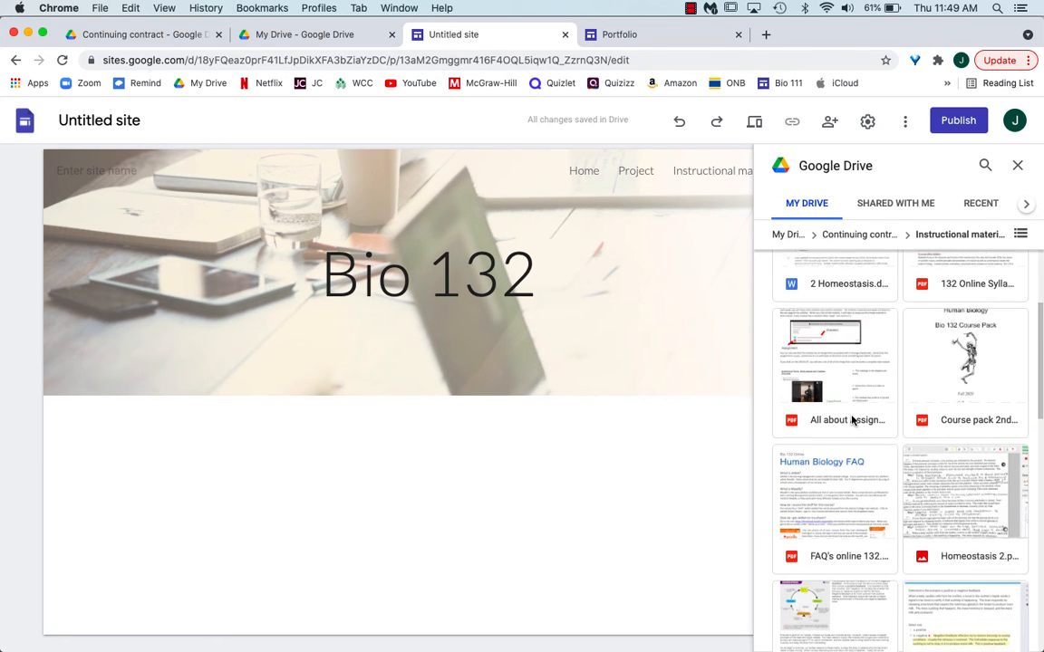
scroll(851, 419, down, 5)
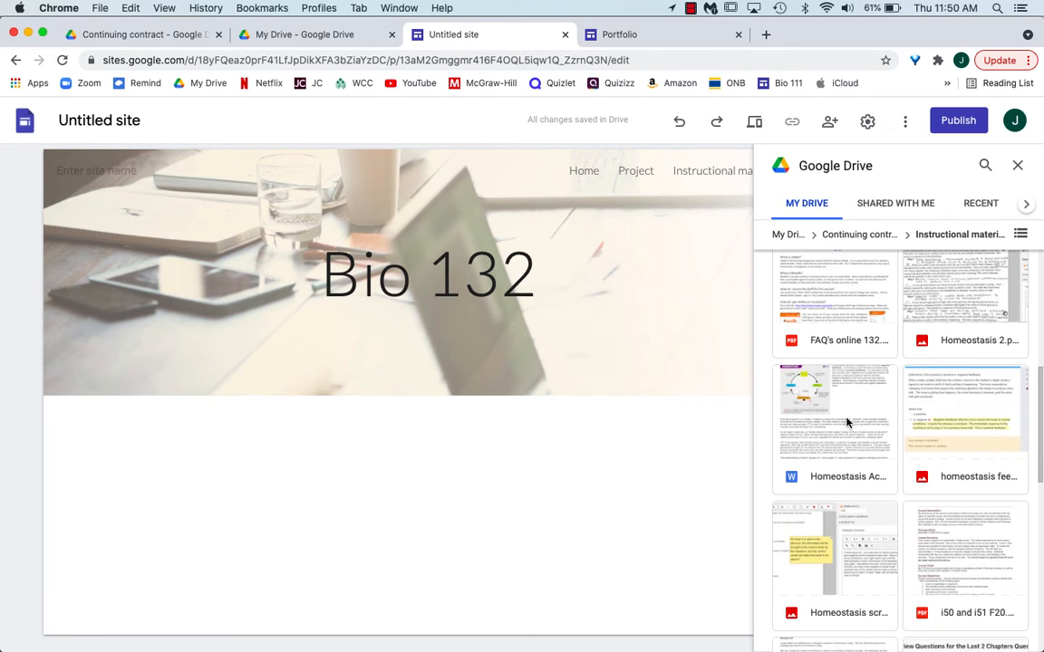
click(845, 434)
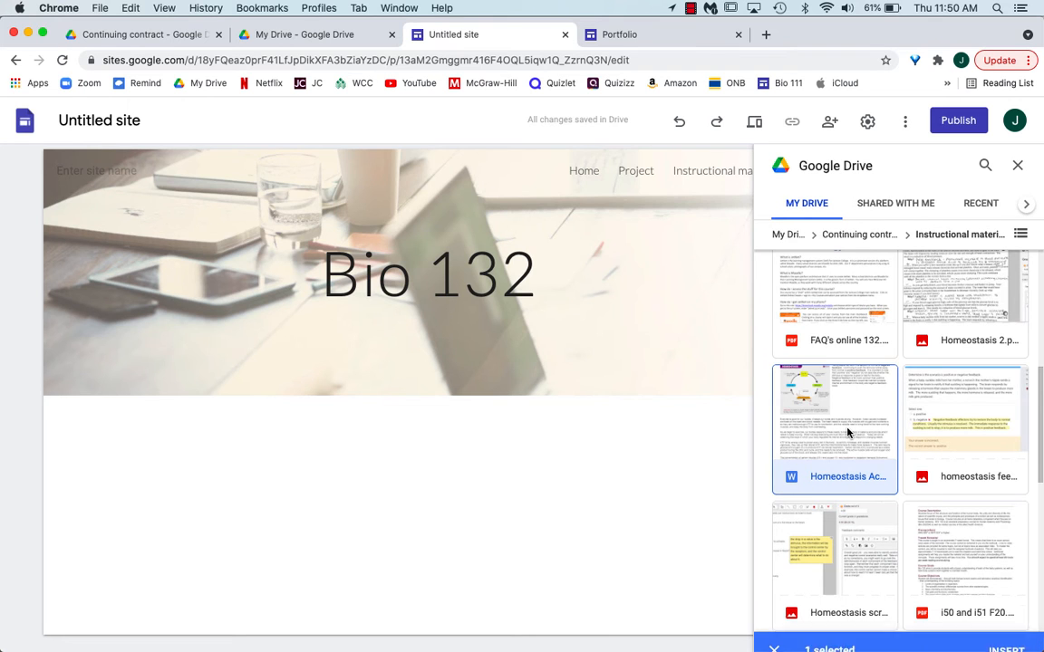
click(1004, 634)
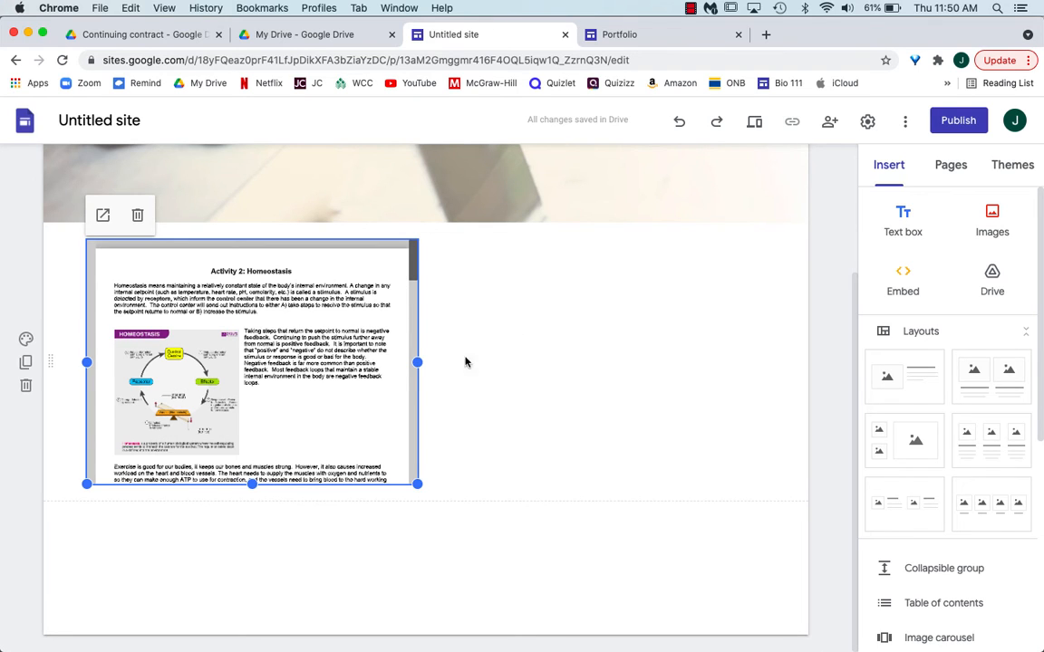
drag(417, 484, 559, 639)
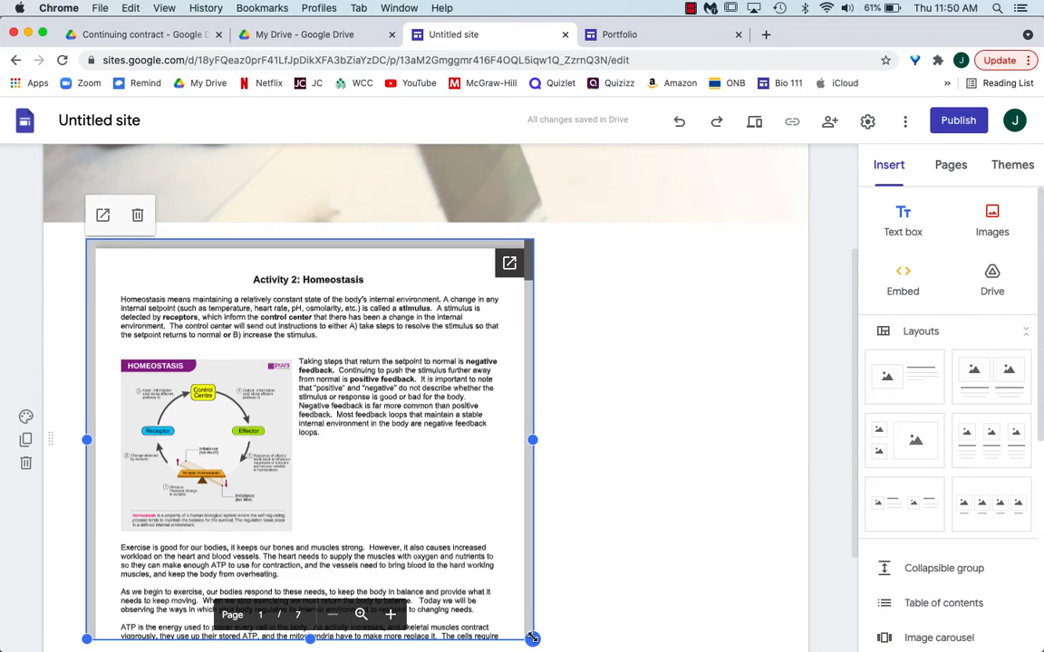
drag(532, 638, 355, 402)
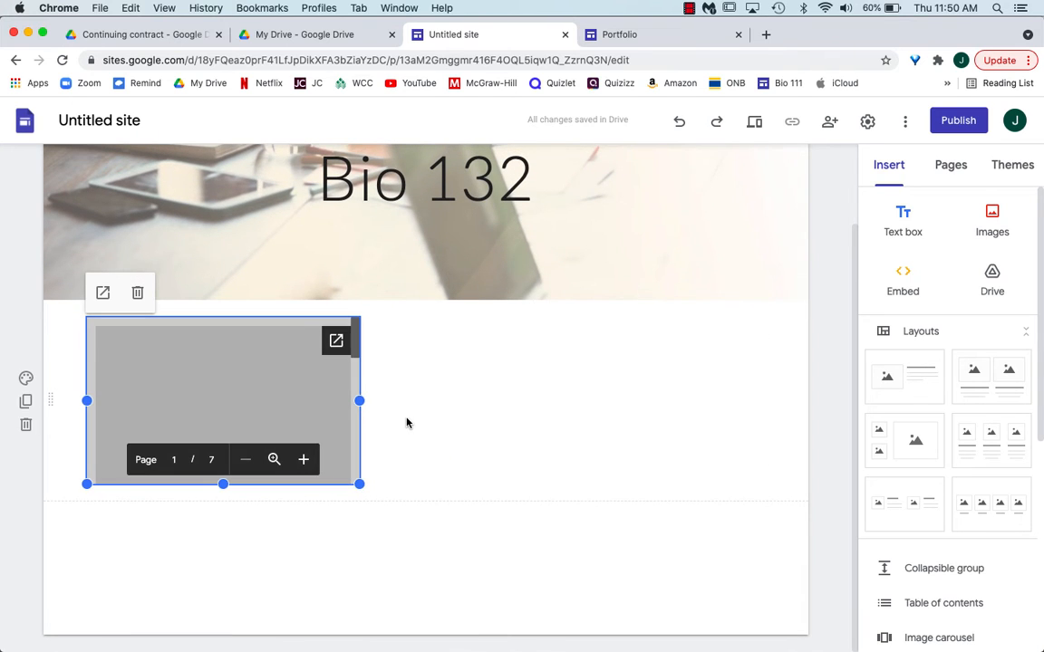
Add a text box beside the embedded document reading "This activity is meant to blah blah blah", followed by blank lines
double_click(466, 362)
click(465, 355)
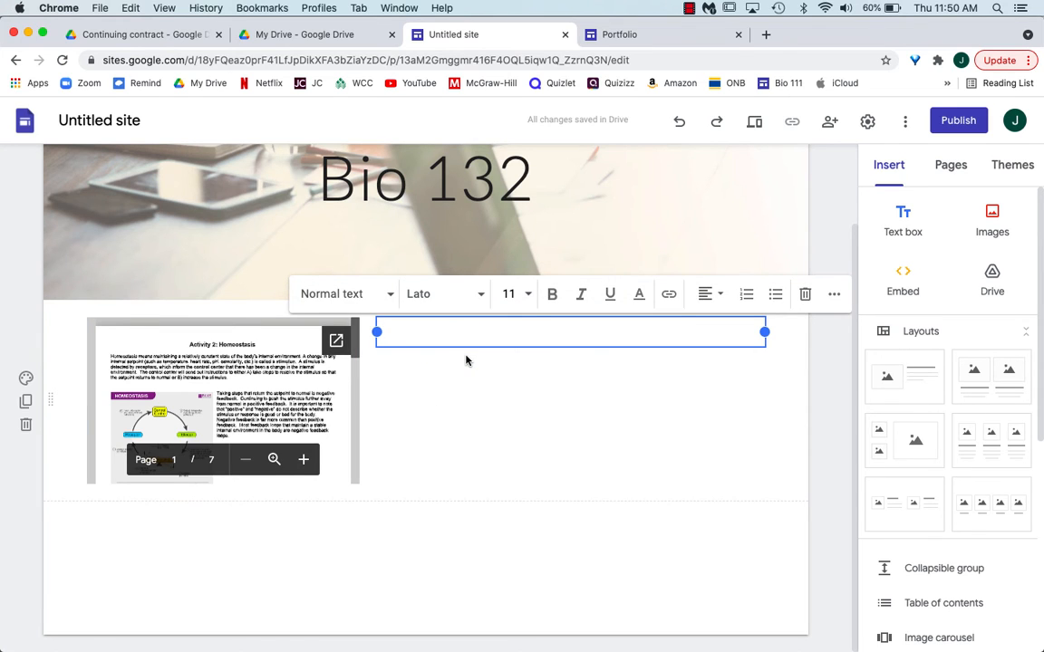
text(This activi)
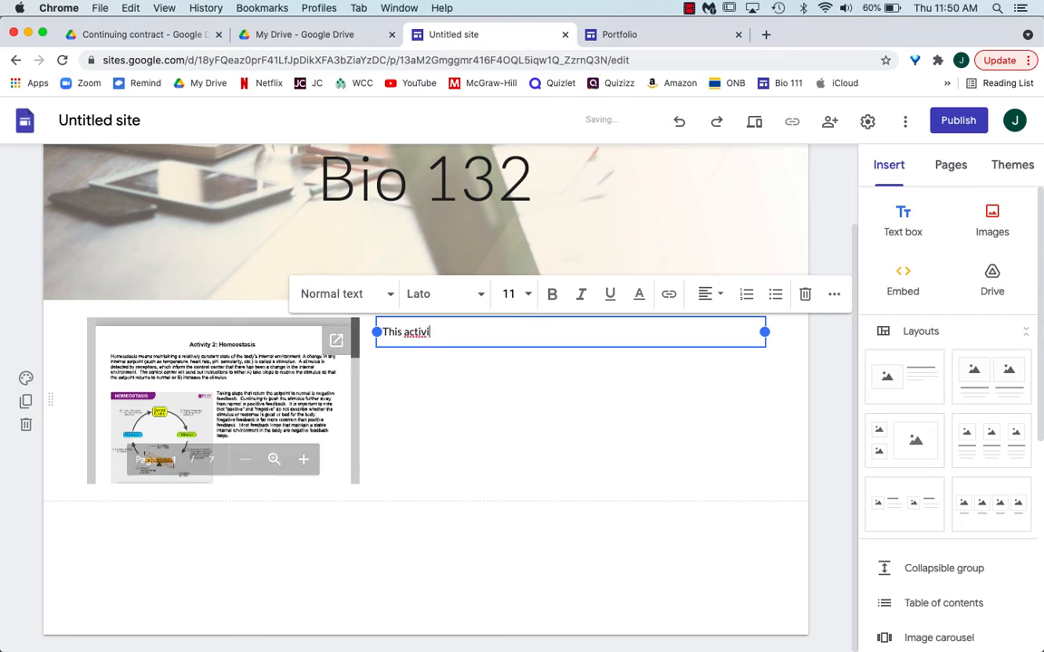
text(ty is meant to)
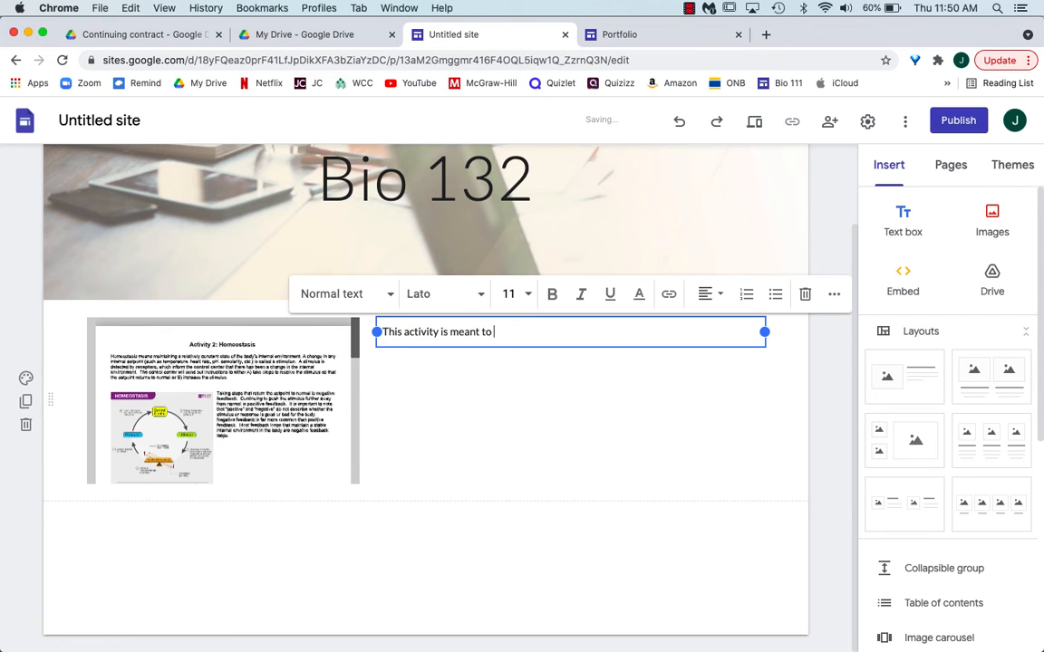
text( blah blah blah)
key(Return)
key(Return)
key(Return)
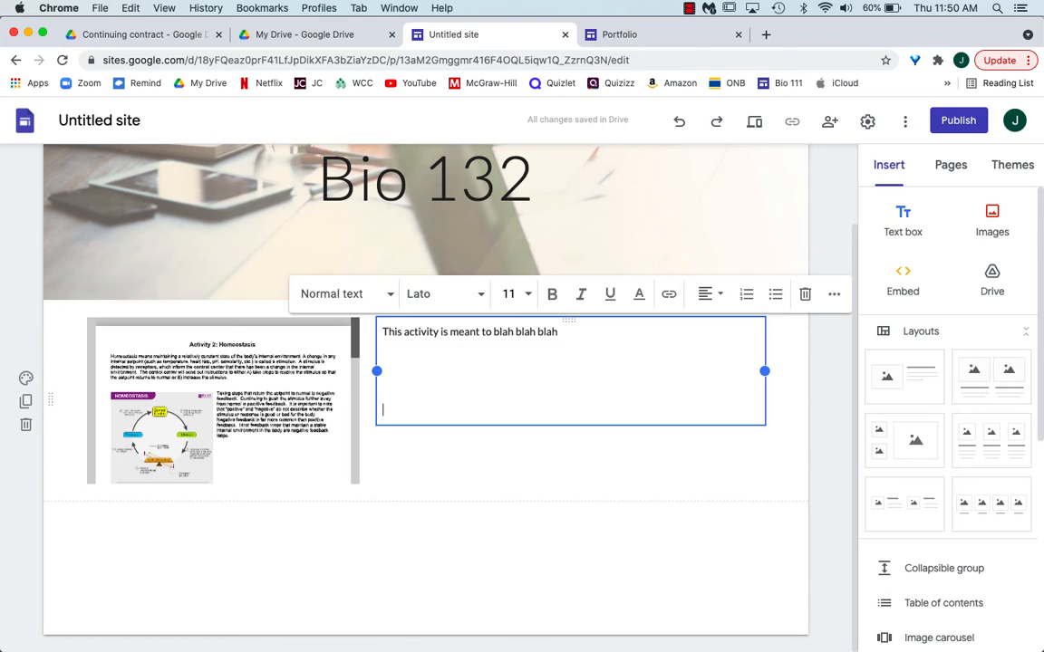
Add a line reading "Homeostasis Activty" above the description sentence in the text box
triple_click(459, 333)
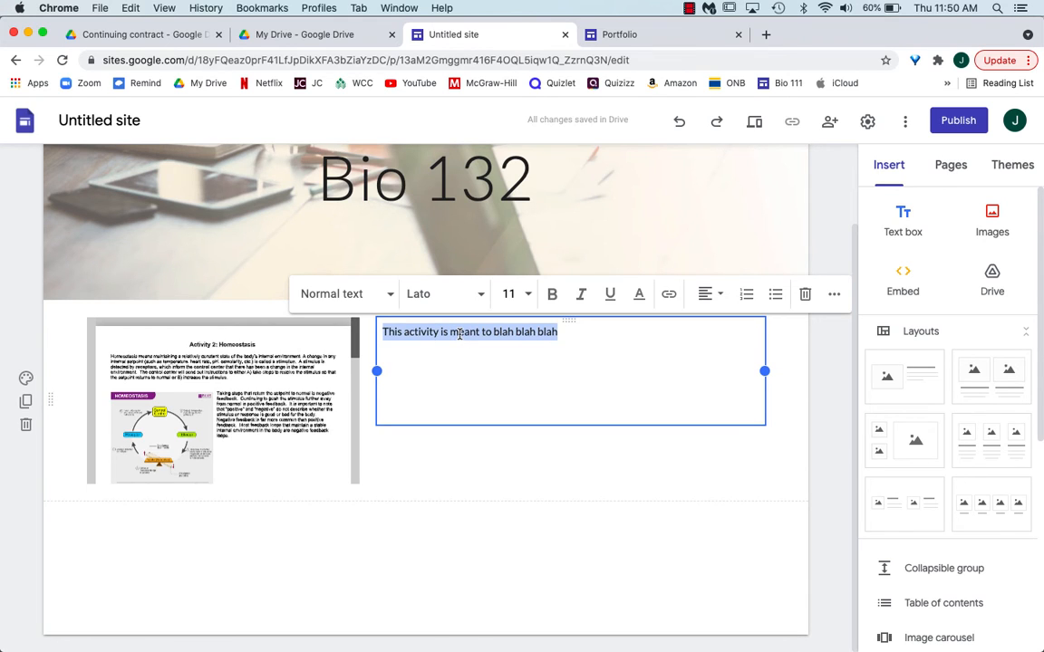
click(384, 331)
key(Return)
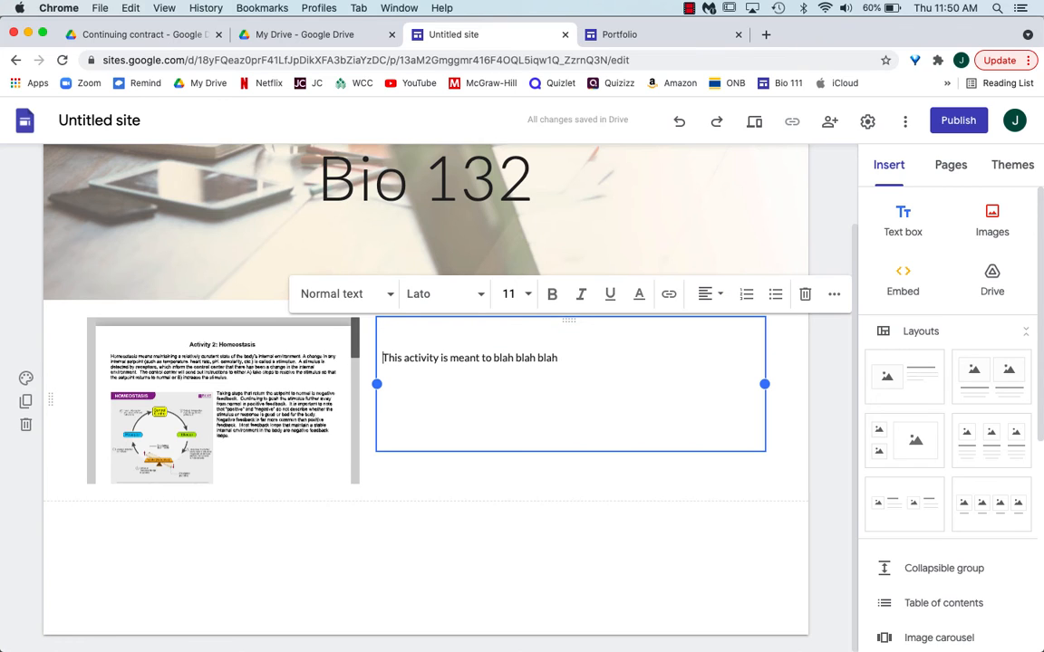
text(Homeost)
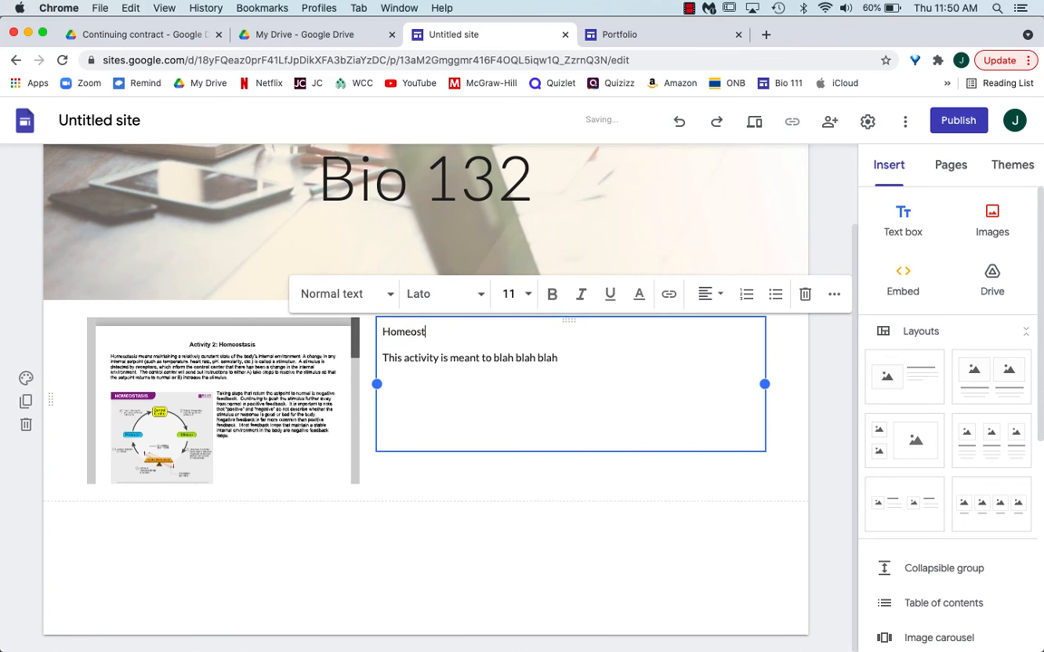
text(asis Activty)
Apply the Title style to the text box's first line and correct its spelling to "Homeostasis Activity"
triple_click(398, 331)
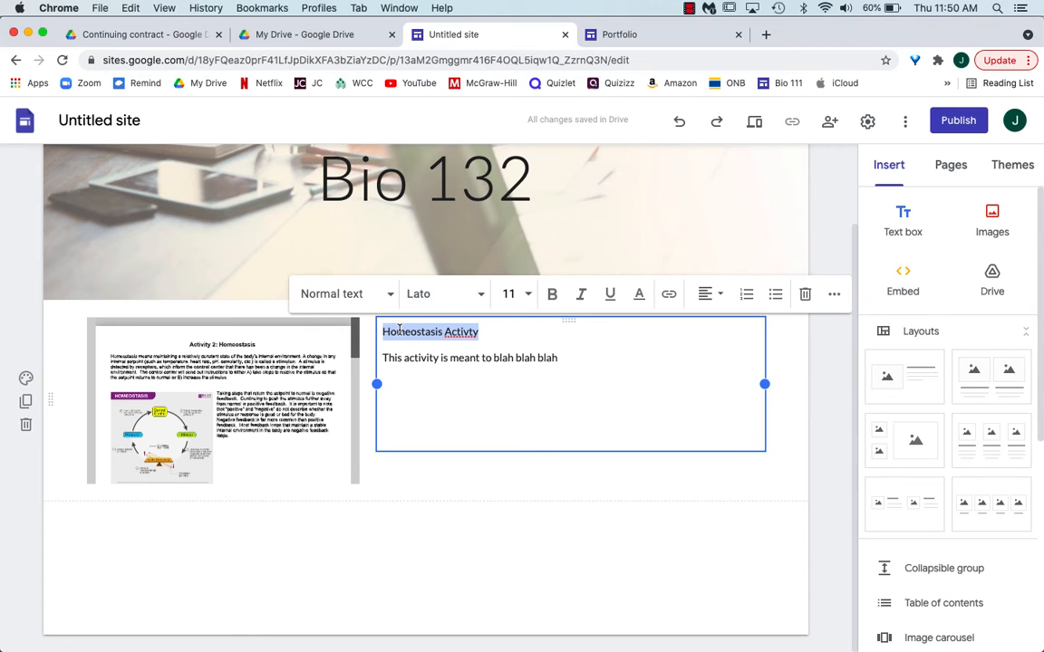
click(360, 296)
click(349, 338)
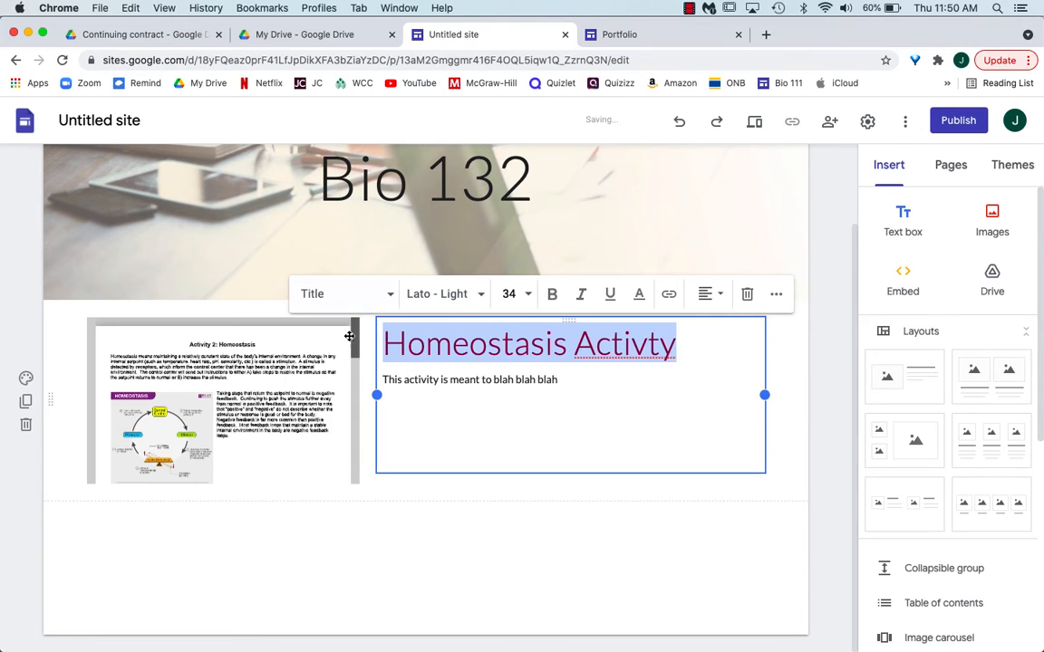
click(649, 345)
text(i)
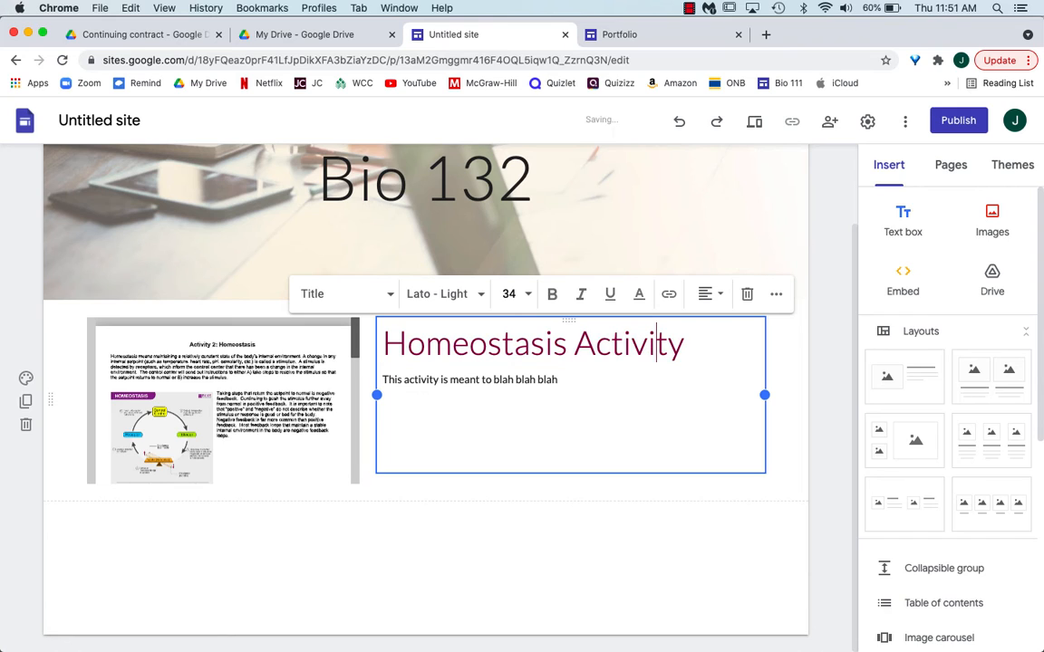
click(571, 366)
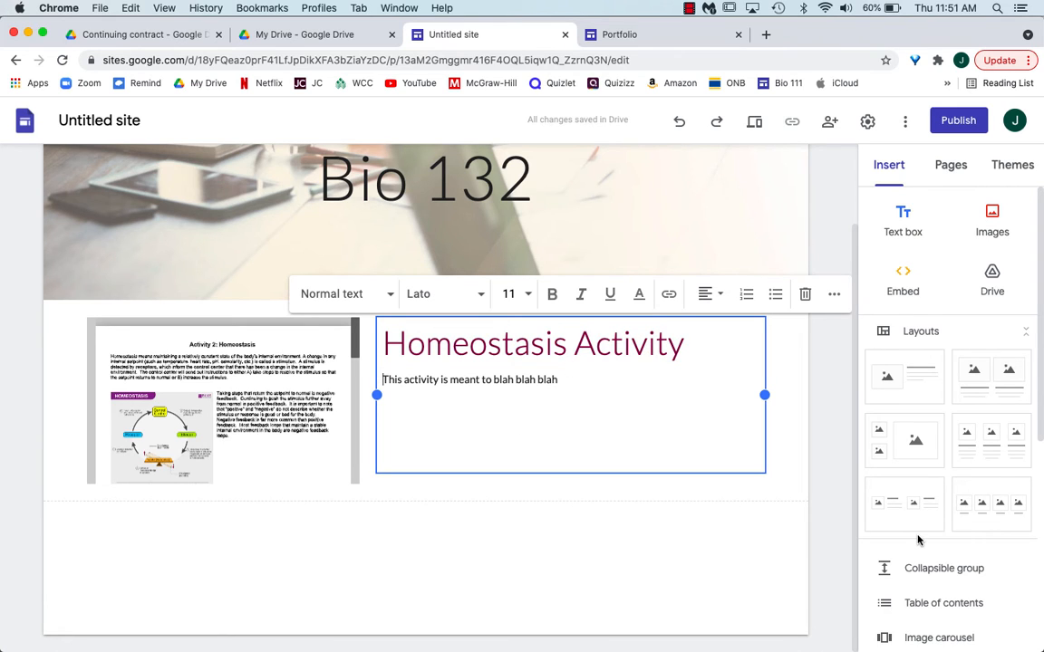
Insert a divider below the homeostasis section of the Bio 132 page
scroll(917, 540, down, 5)
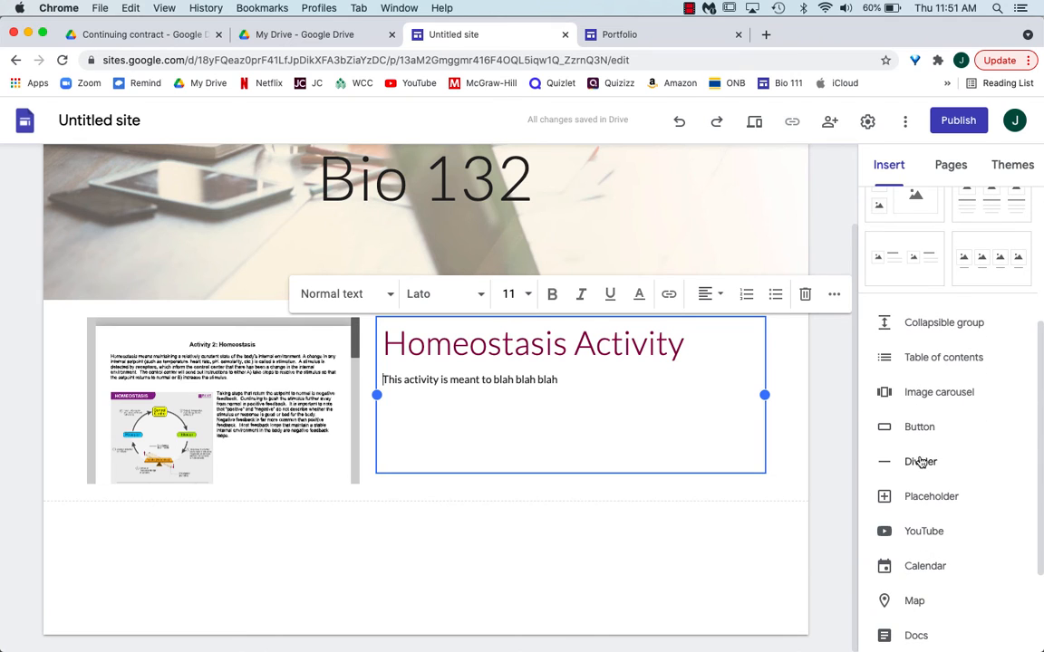
click(919, 462)
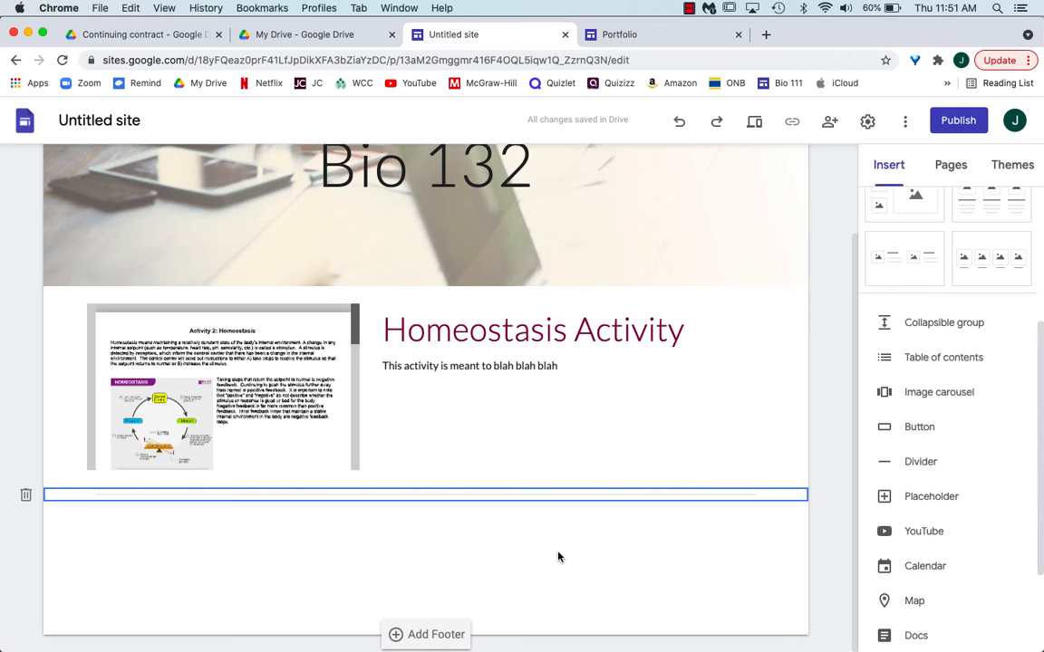
click(607, 545)
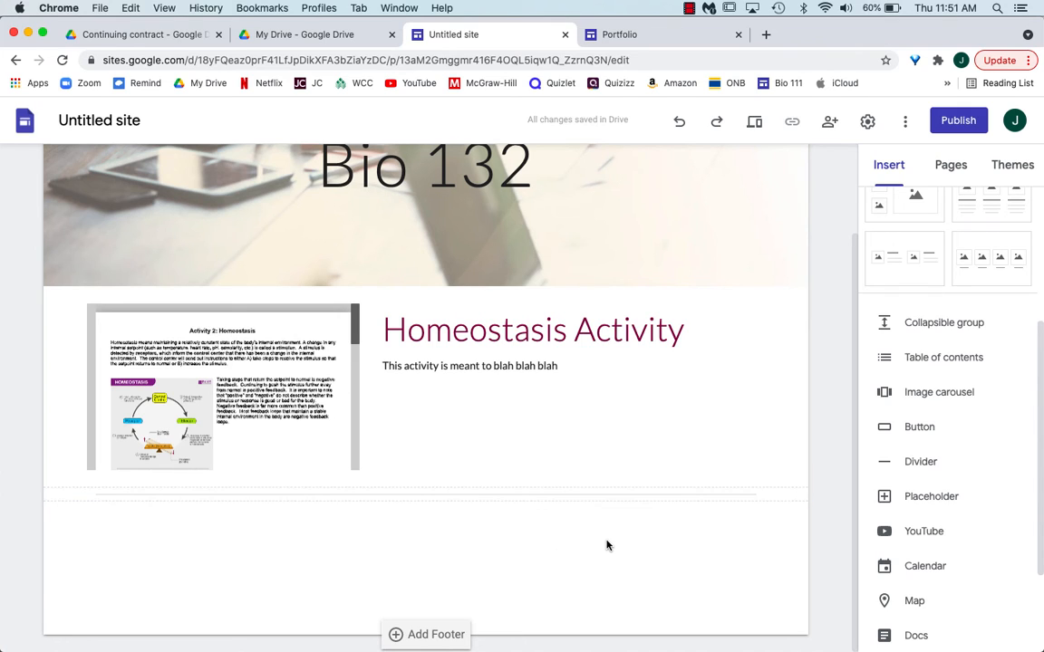
click(579, 496)
double_click(568, 498)
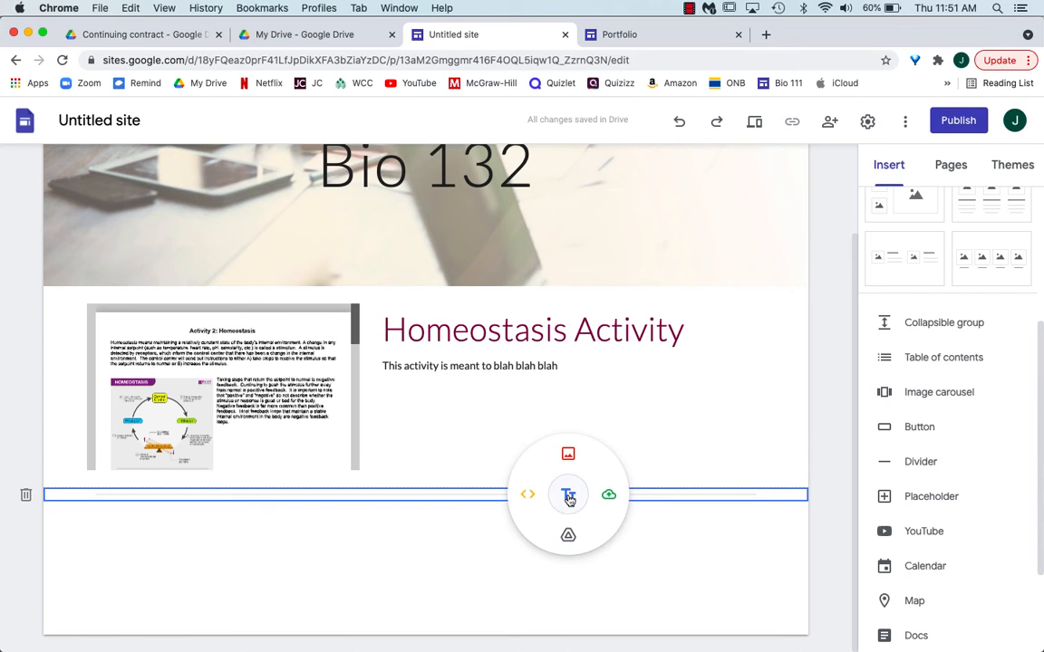
click(656, 546)
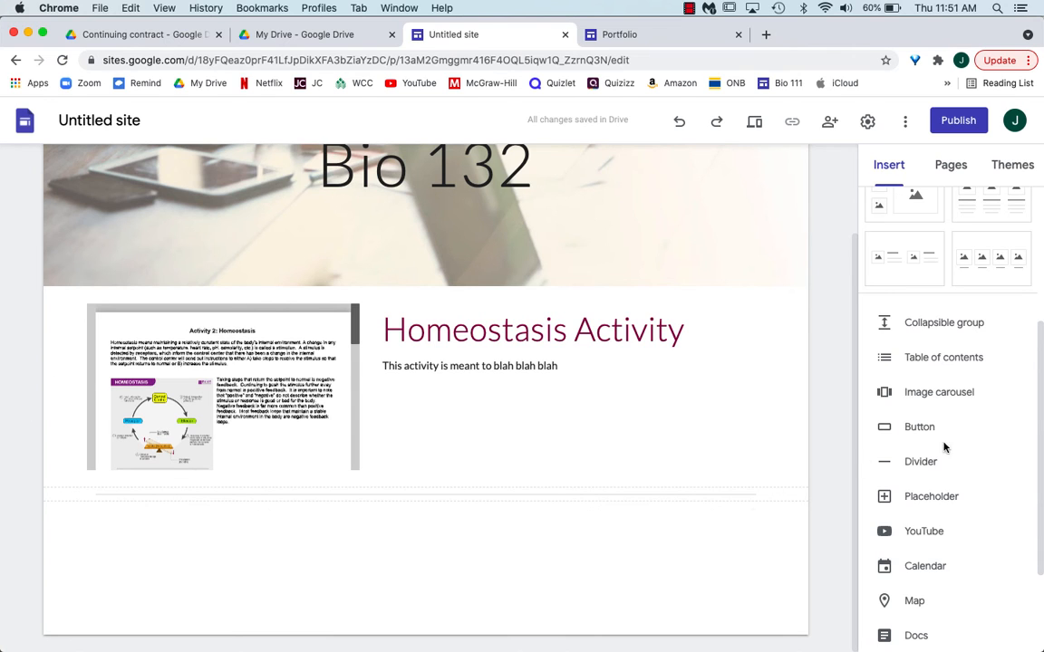
Insert the uploaded YouTube video "132 Intro video" below the divider on the Bio 132 page
scroll(963, 448, down, 3)
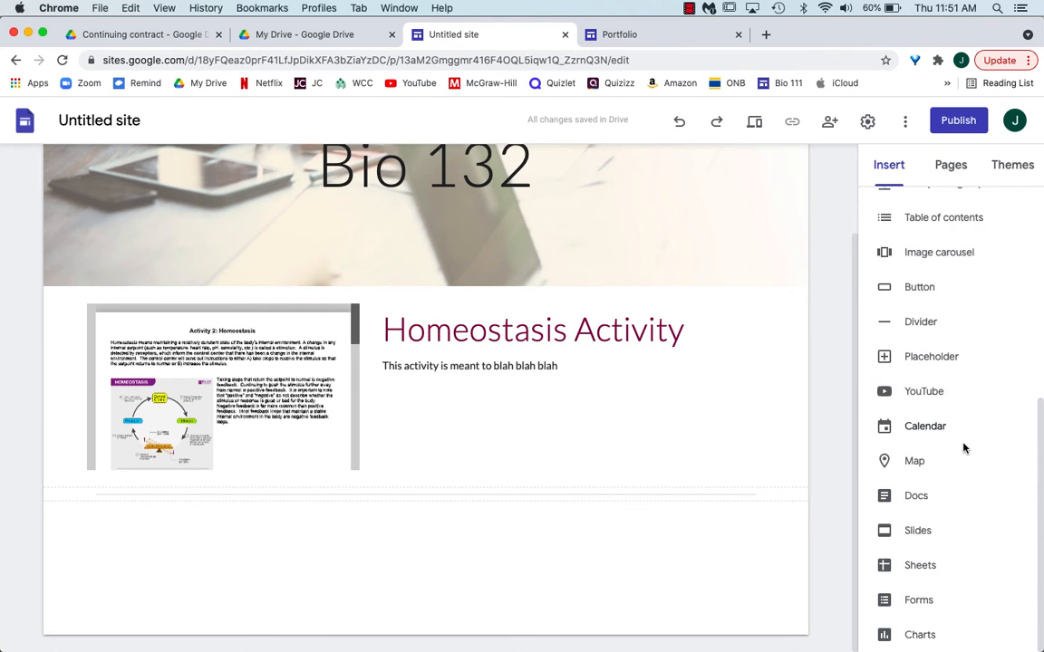
scroll(963, 448, up, 4)
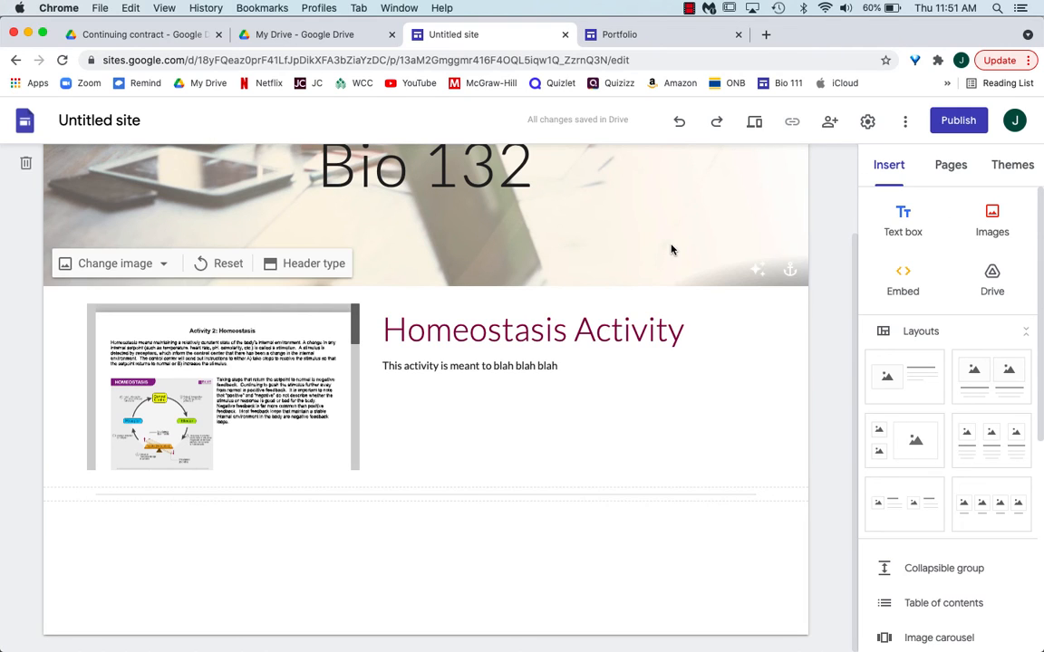
scroll(897, 381, down, 5)
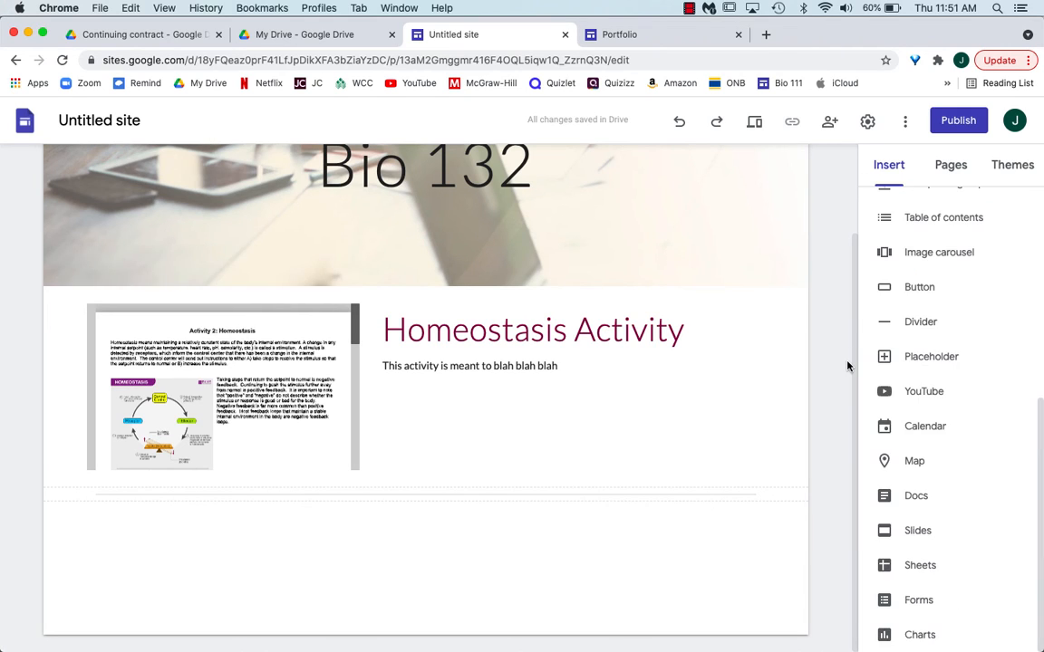
click(923, 393)
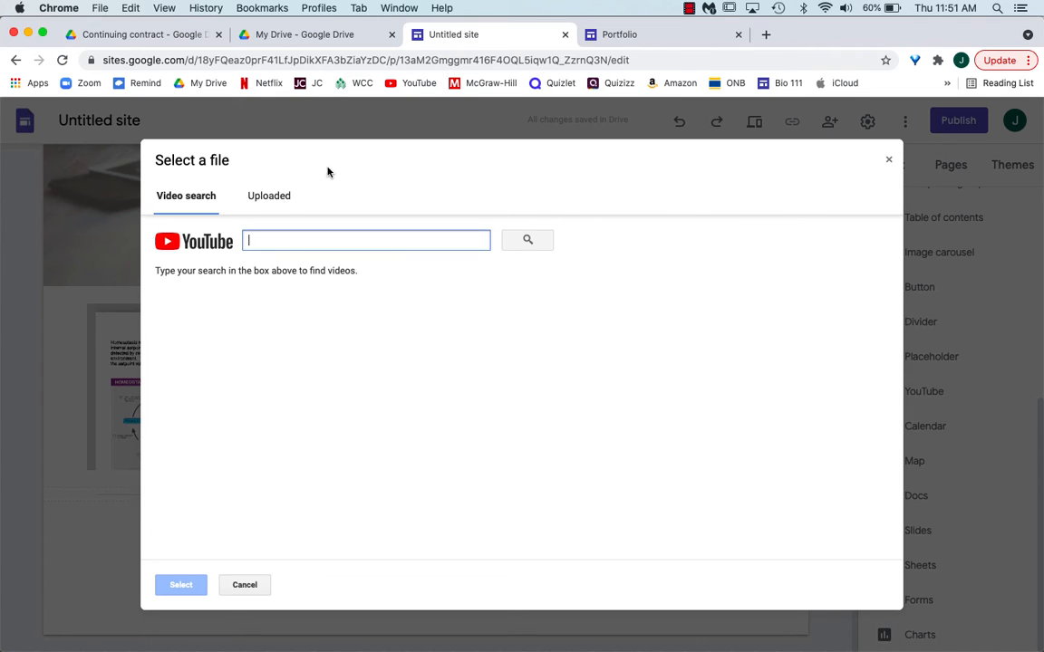
click(266, 201)
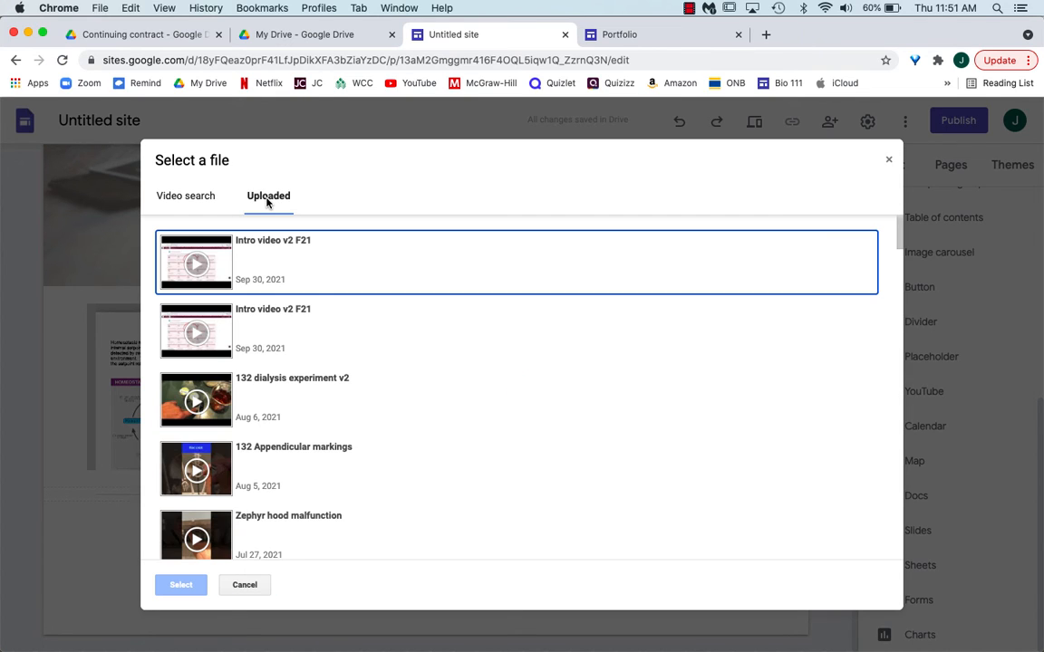
scroll(335, 388, down, 3)
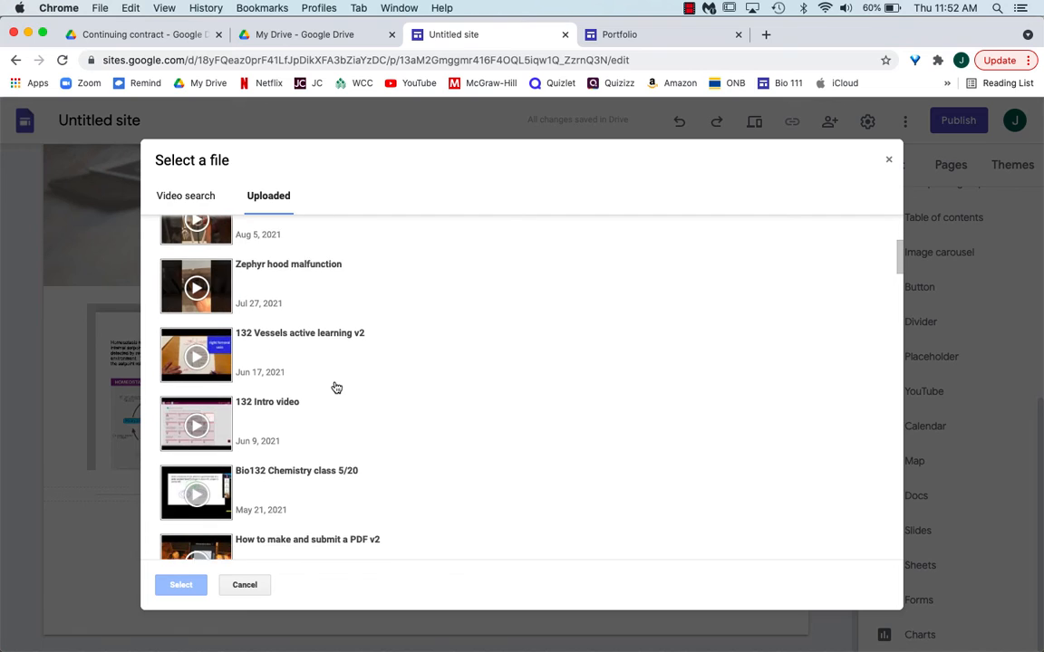
scroll(334, 388, down, 1)
click(275, 354)
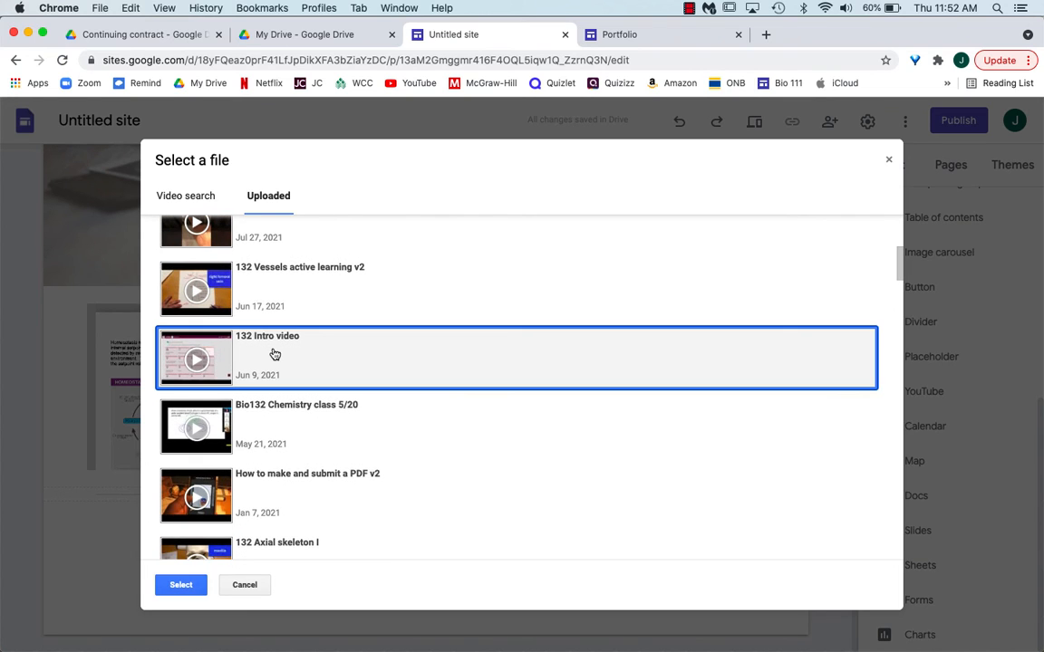
click(181, 585)
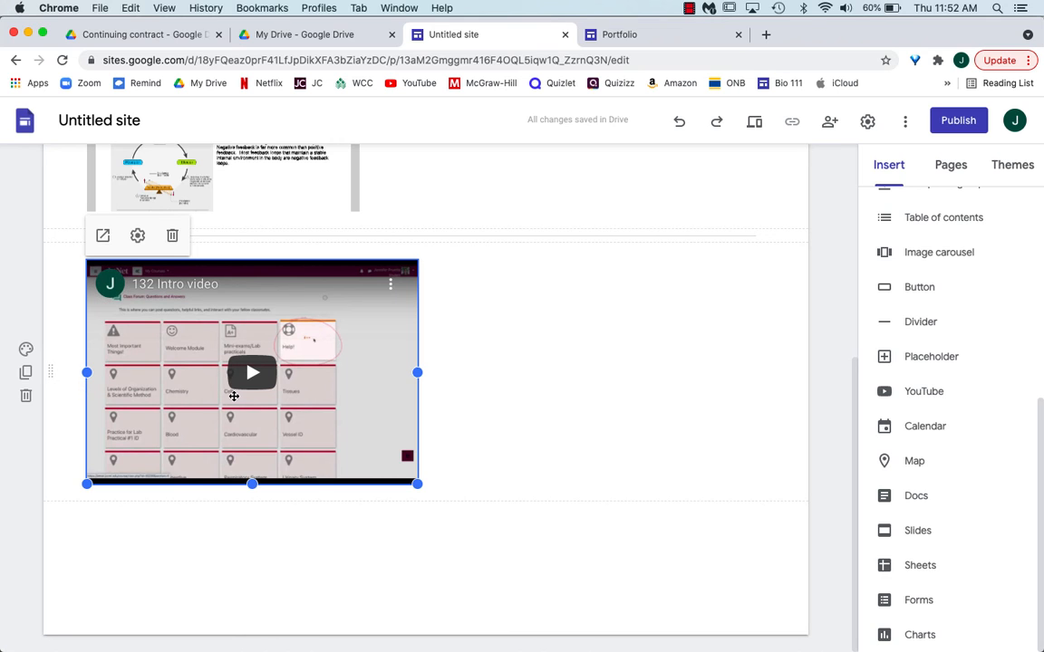
Move the "132 Intro video" section above the homeostasis section, directly below the Bio 132 page header
scroll(234, 396, up, 1)
scroll(234, 396, up, 2)
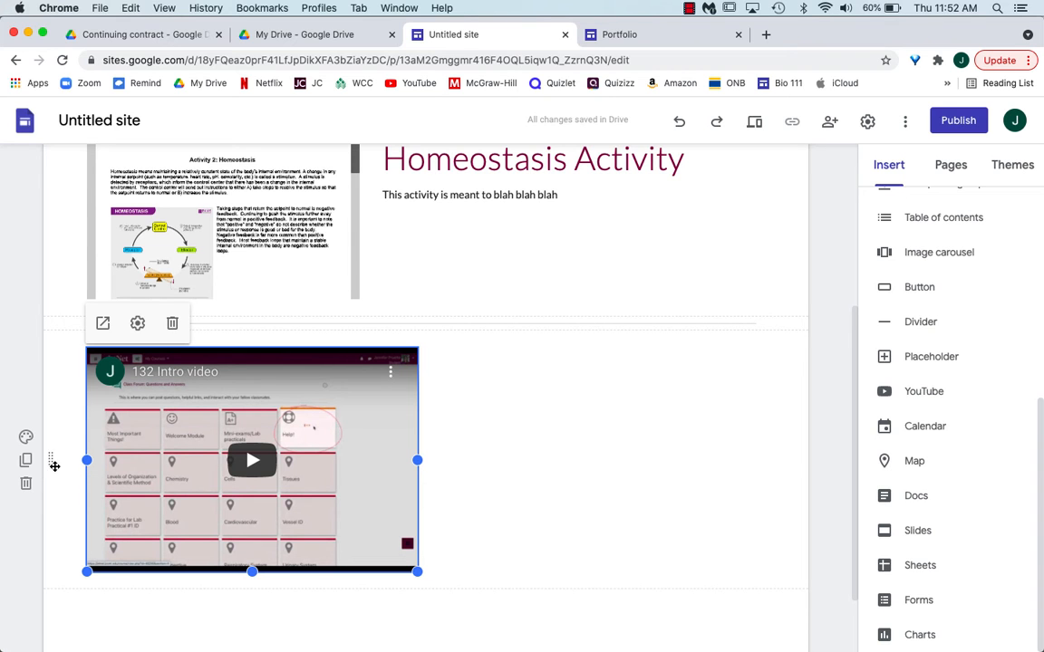
drag(52, 461, 69, 315)
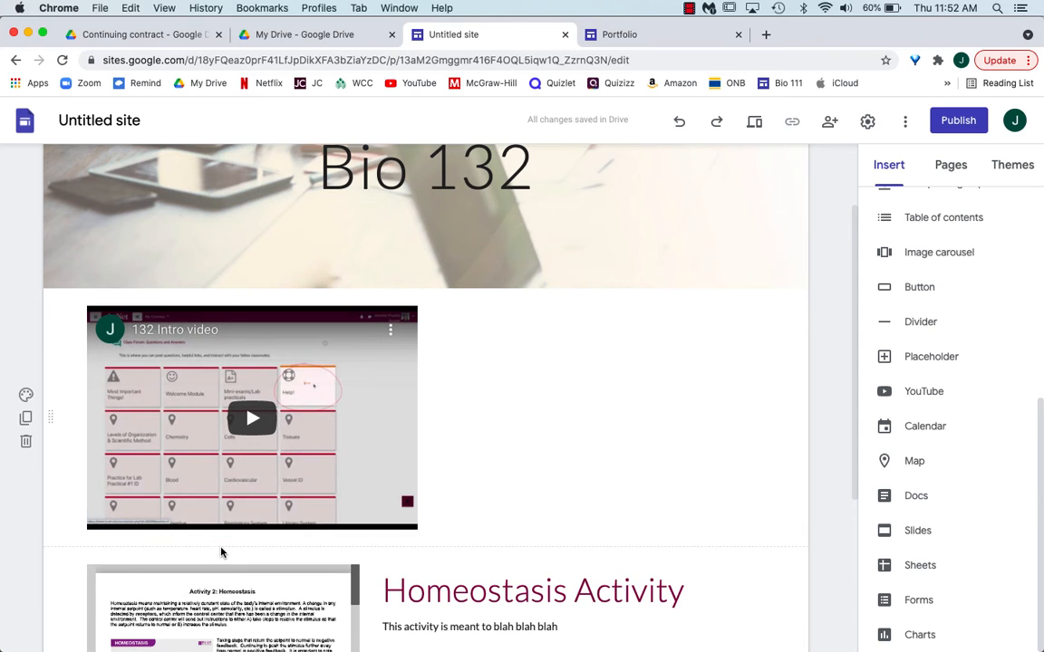
scroll(222, 553, down, 3)
scroll(222, 553, down, 3)
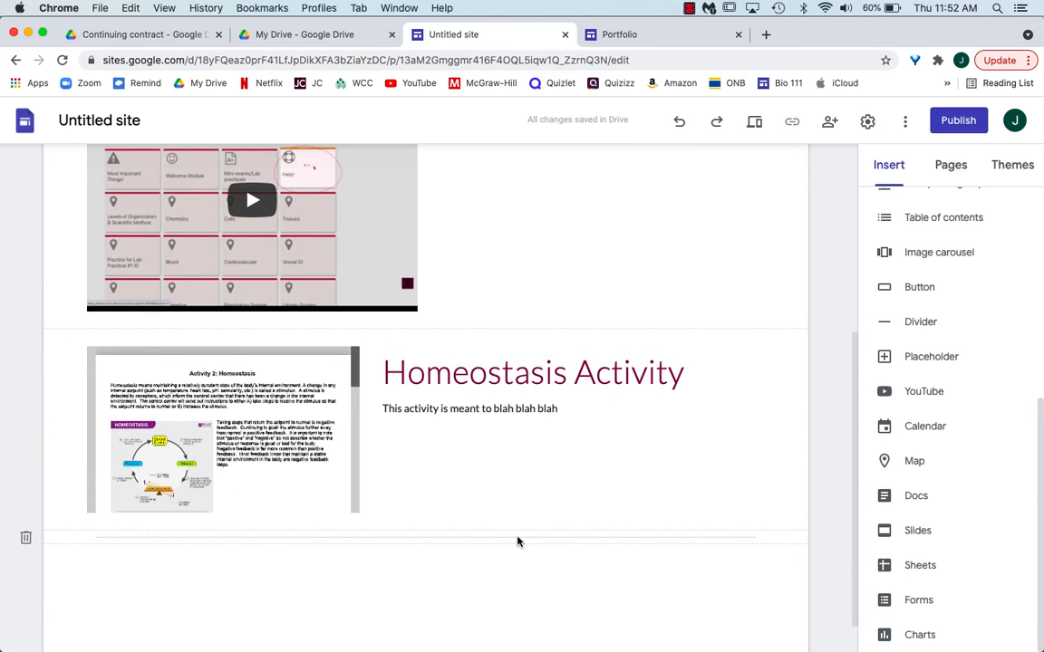
scroll(517, 541, up, 7)
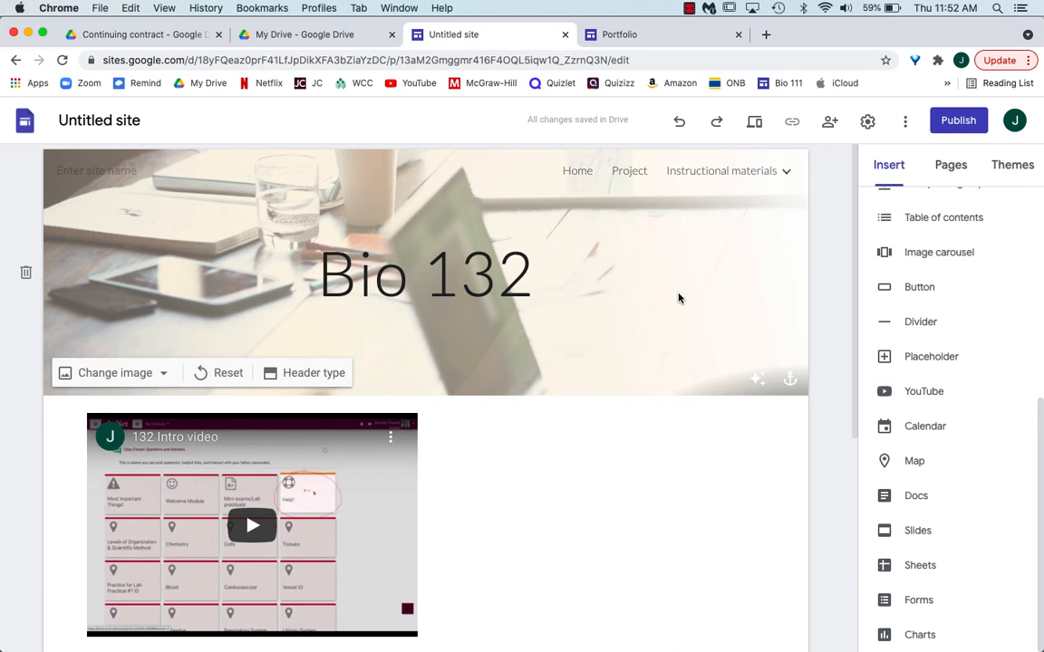
Preview the site on a large screen, looking through the Bio 132 page and the Home page
click(757, 126)
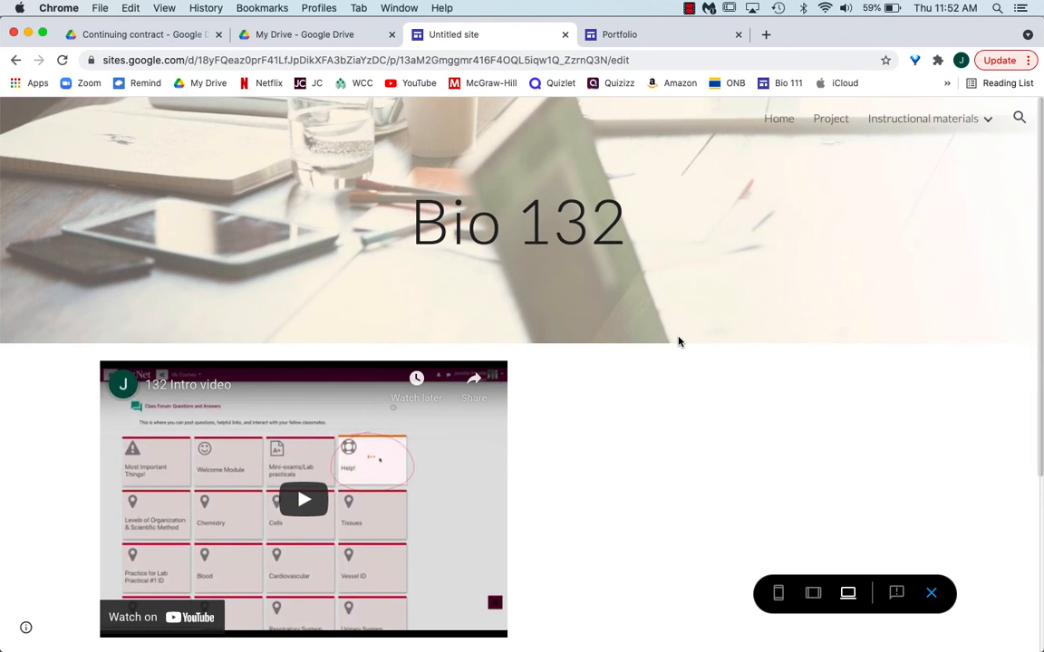
scroll(679, 342, down, 2)
scroll(678, 341, up, 2)
click(776, 119)
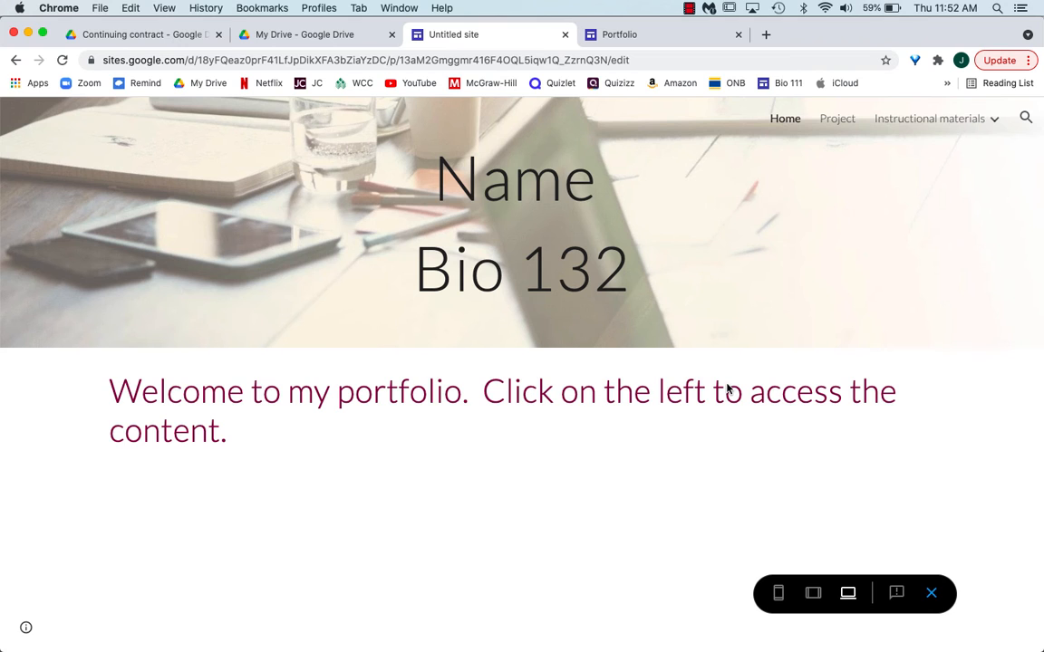
Preview the existing Portfolio site to examine its side navigation, and return to the untitled site, leaving its preview
click(645, 36)
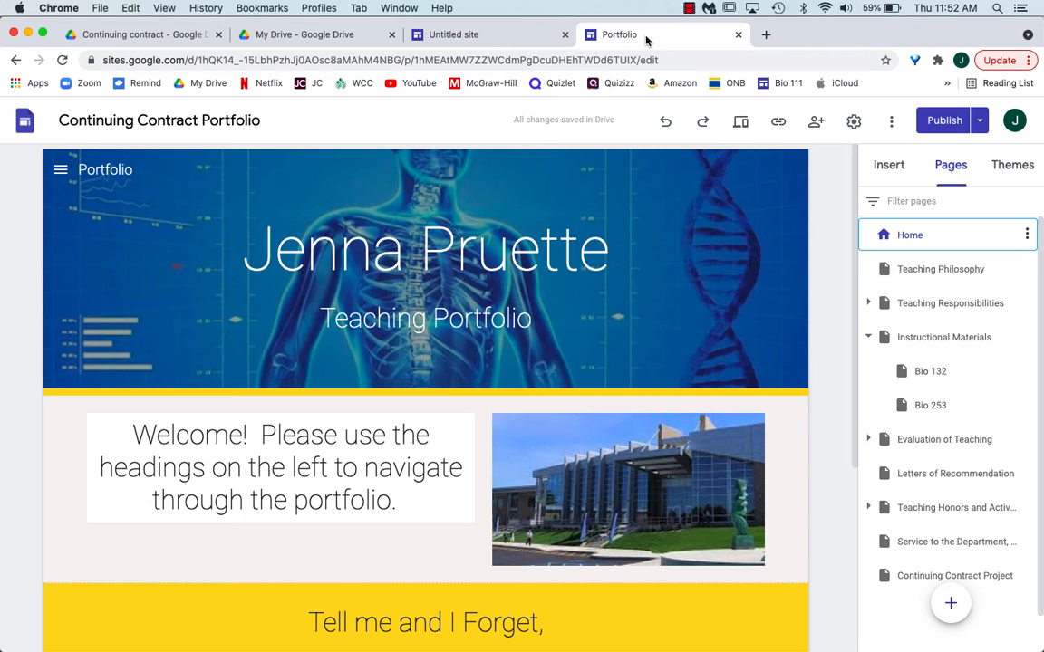
click(741, 122)
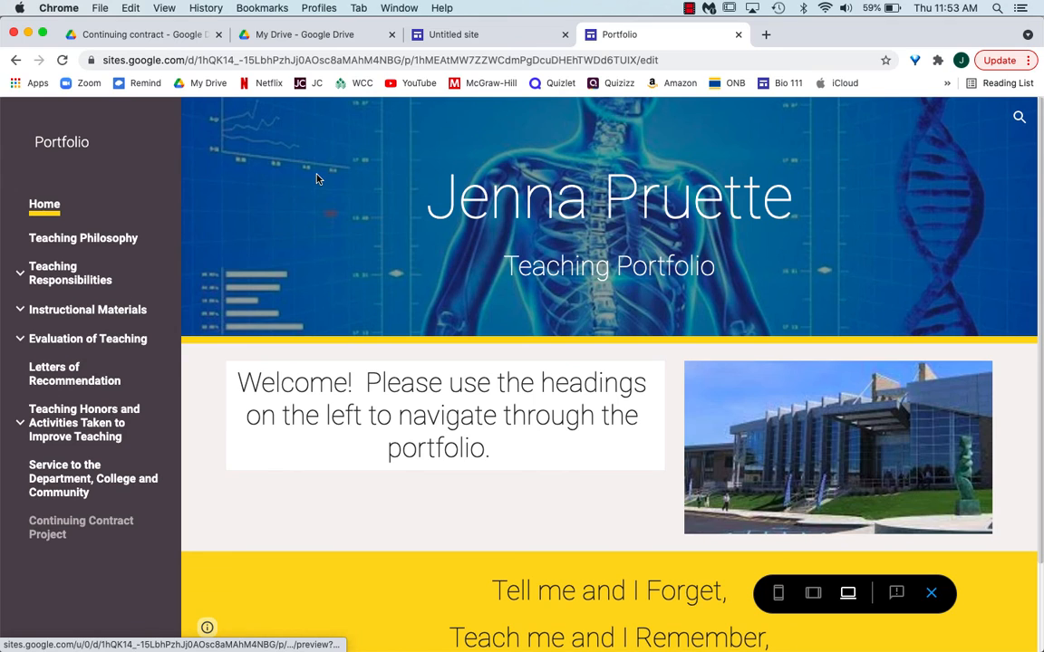
click(501, 35)
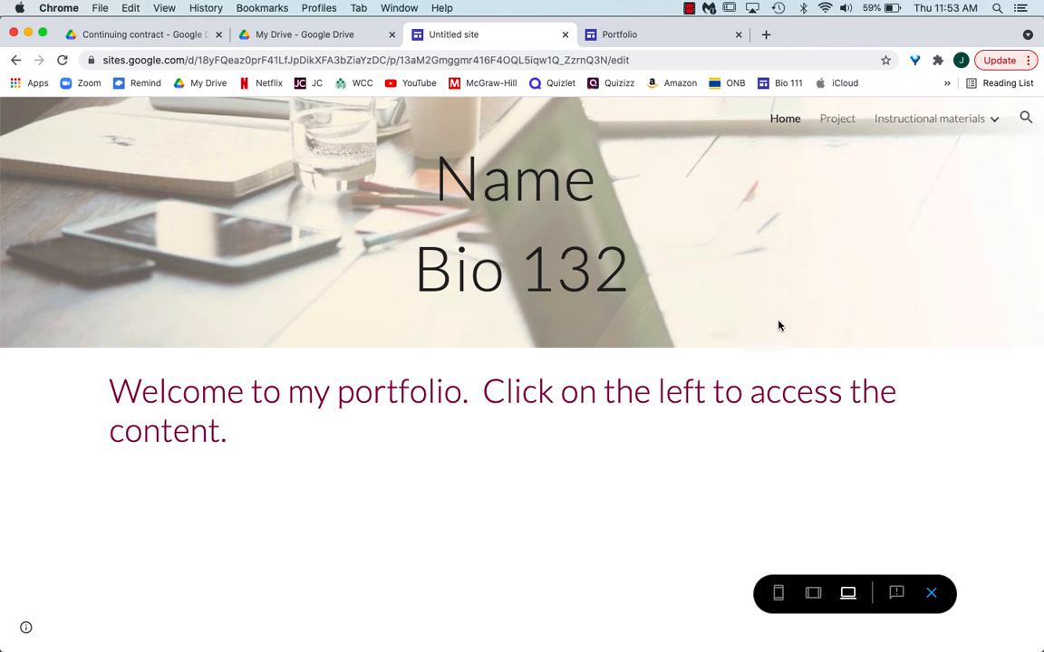
click(931, 593)
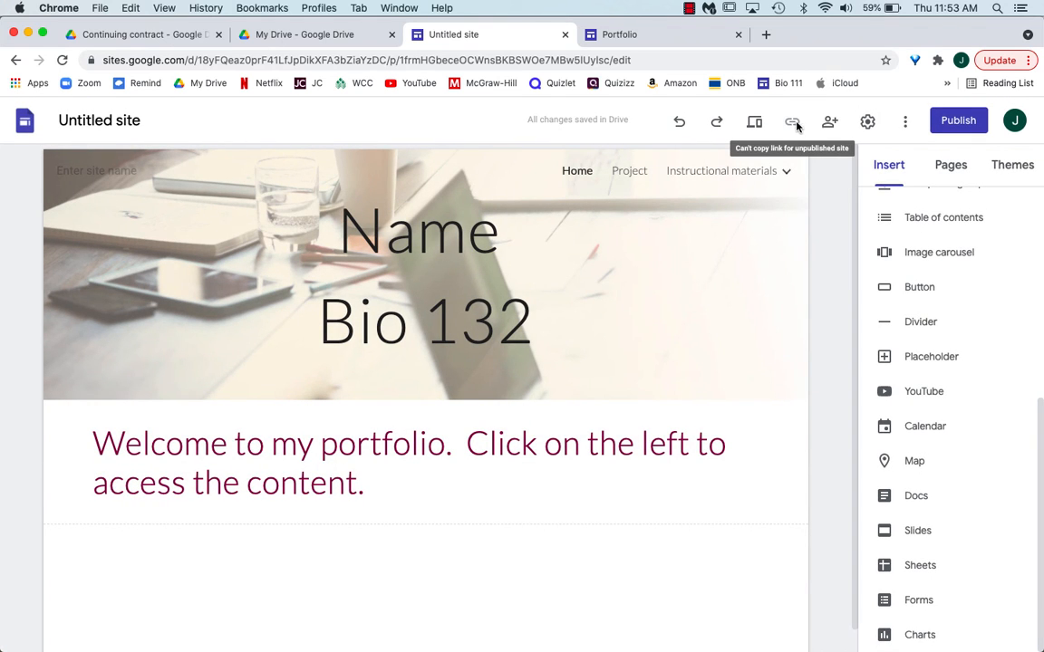
Review the untitled site's sharing options, including the link access for the draft and the published site
click(827, 121)
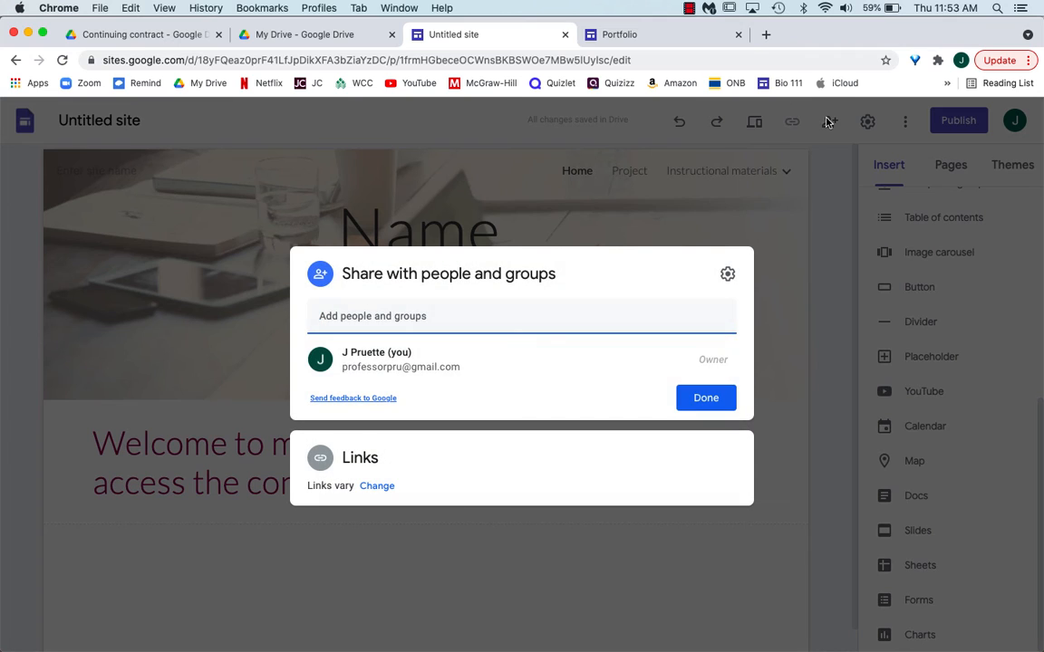
click(375, 486)
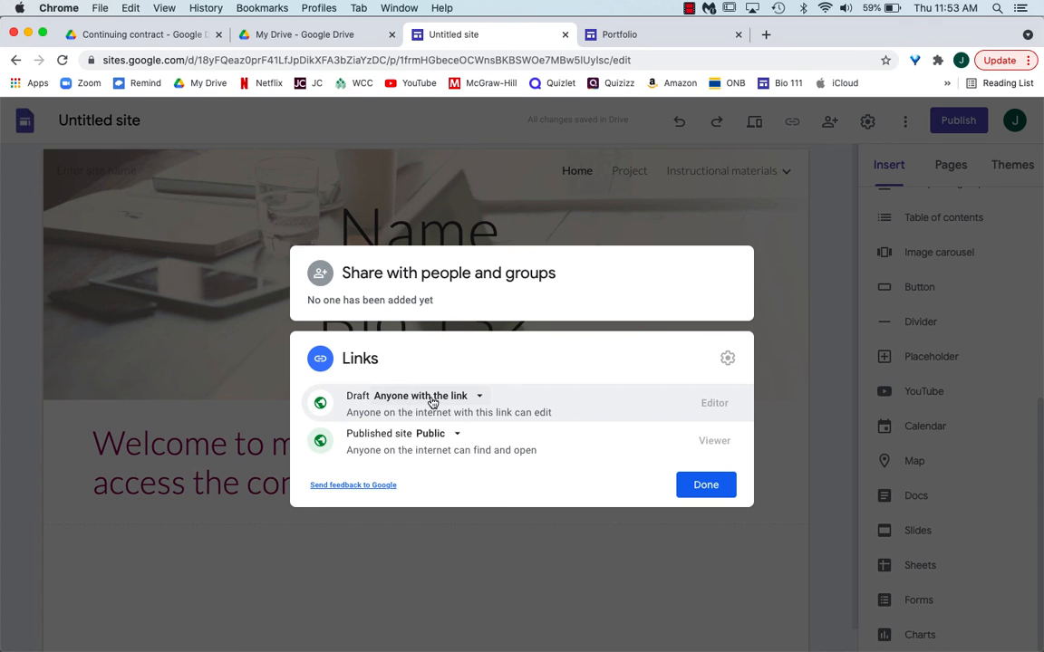
click(706, 486)
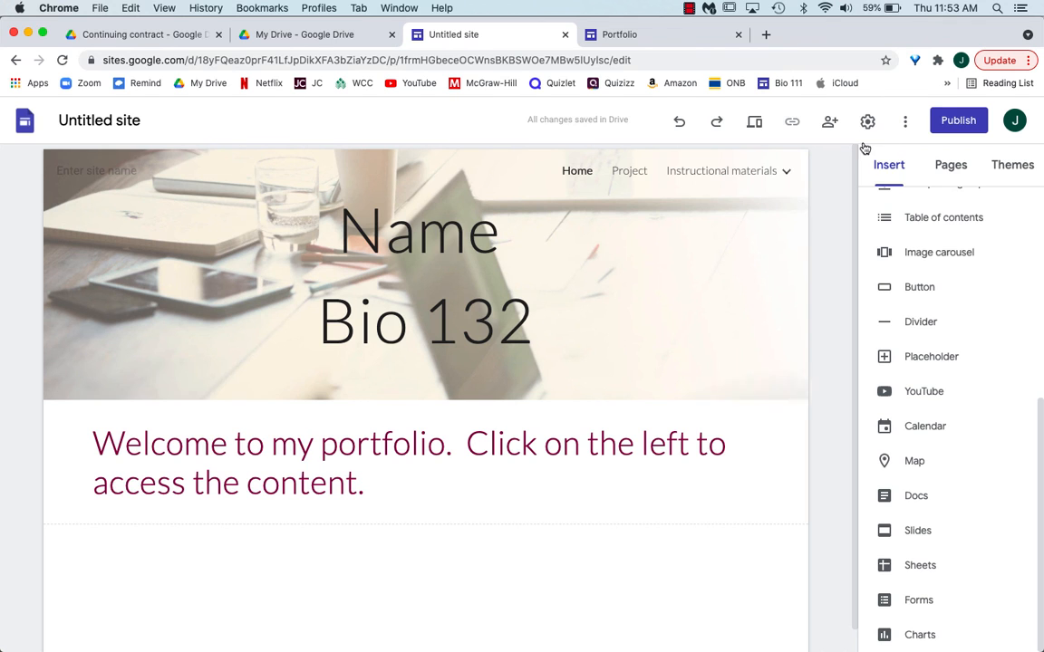
Examine the untitled site's publishing options and the existing Portfolio site's publish settings, including its web address
click(951, 122)
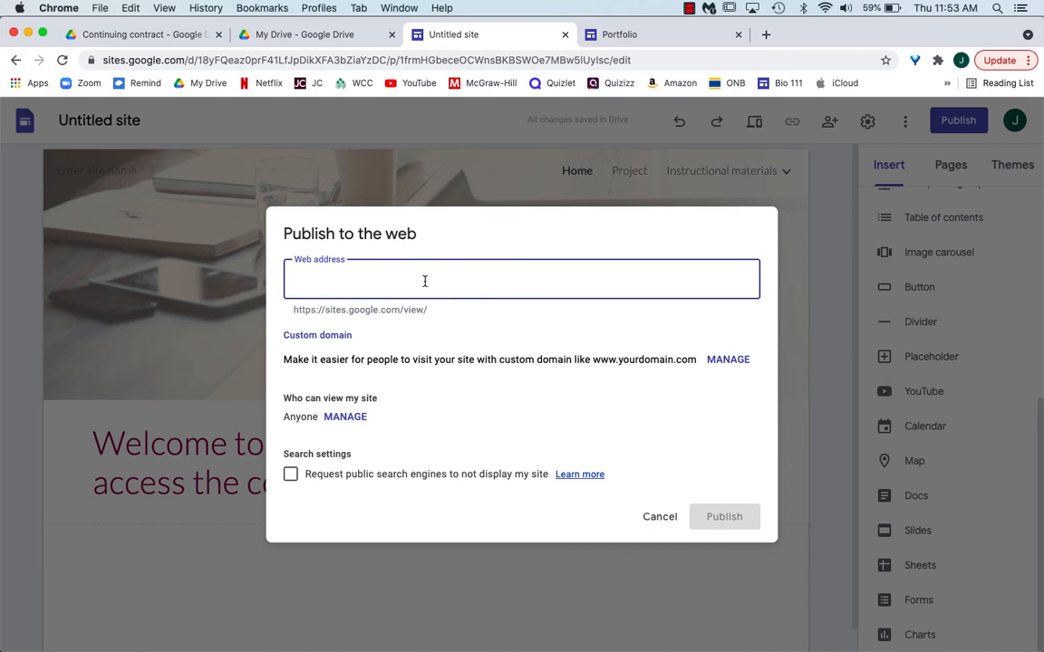
click(658, 517)
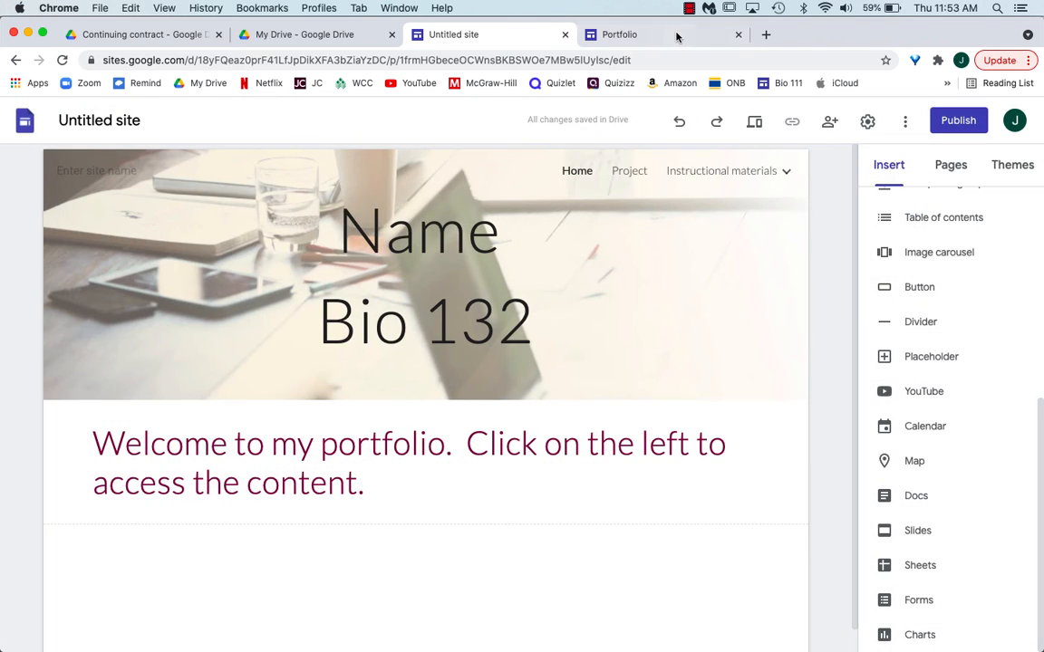
click(653, 34)
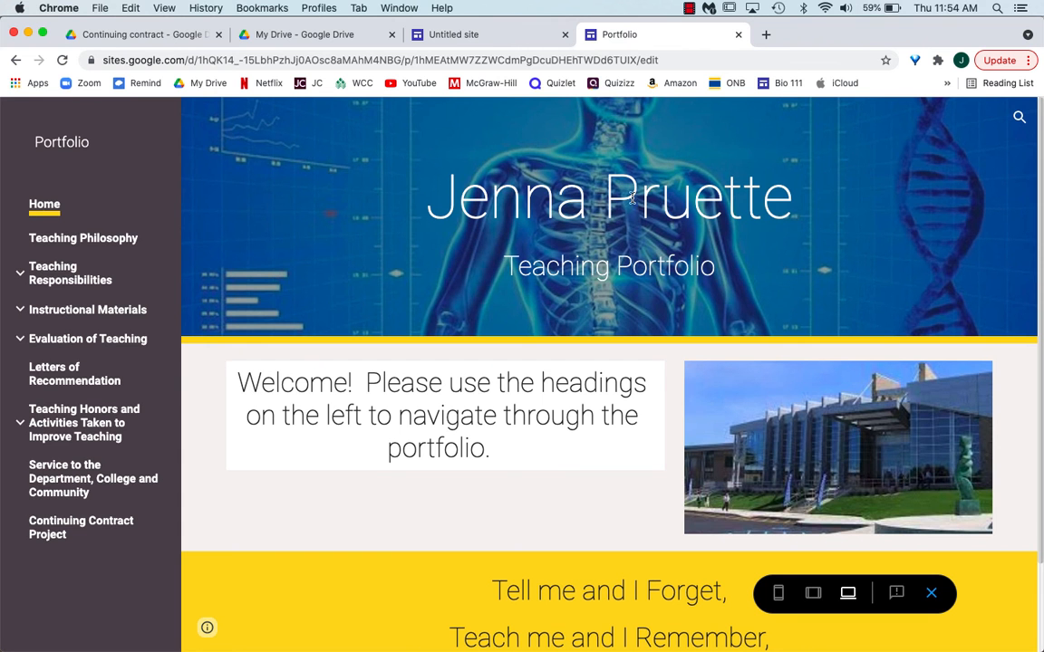
click(934, 593)
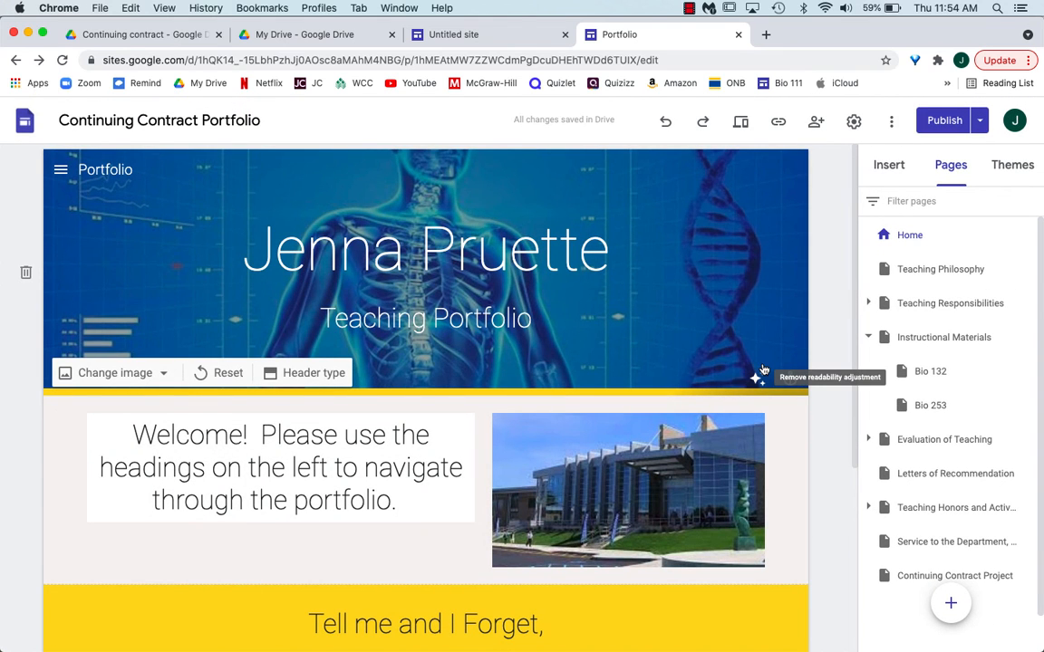
click(978, 123)
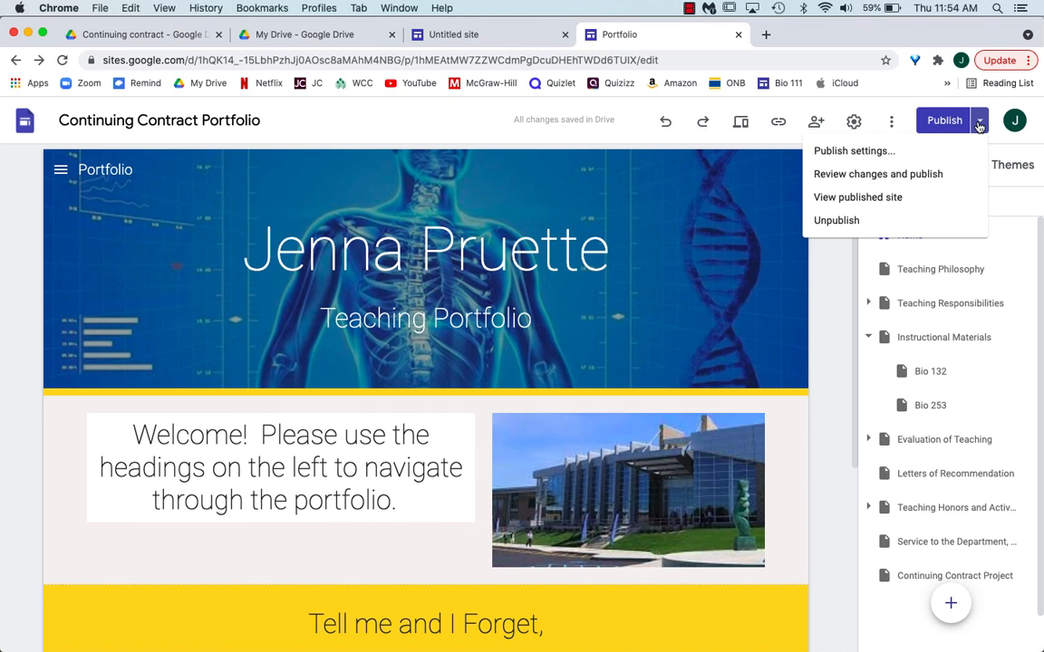
click(853, 152)
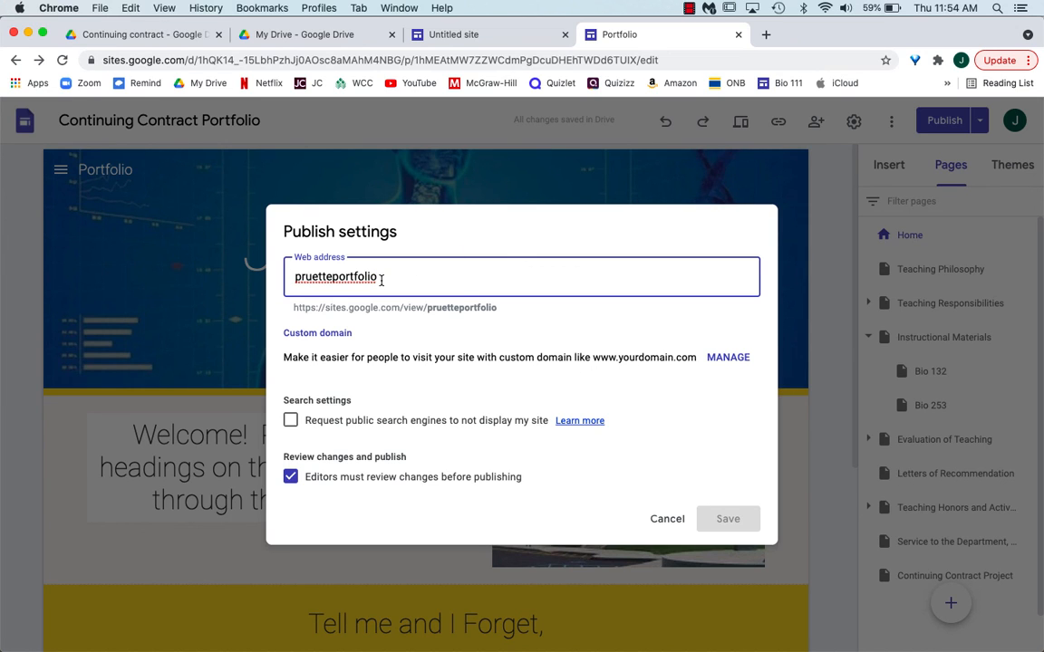
click(667, 518)
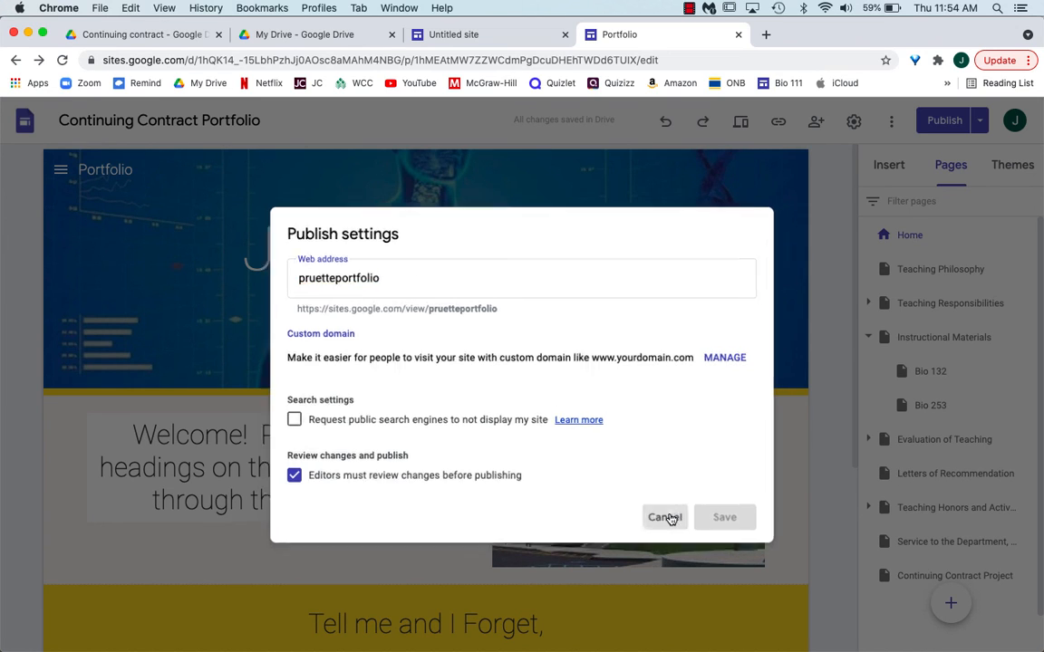
Try to set the untitled site's web address to "testportfolio" for publishing
click(494, 36)
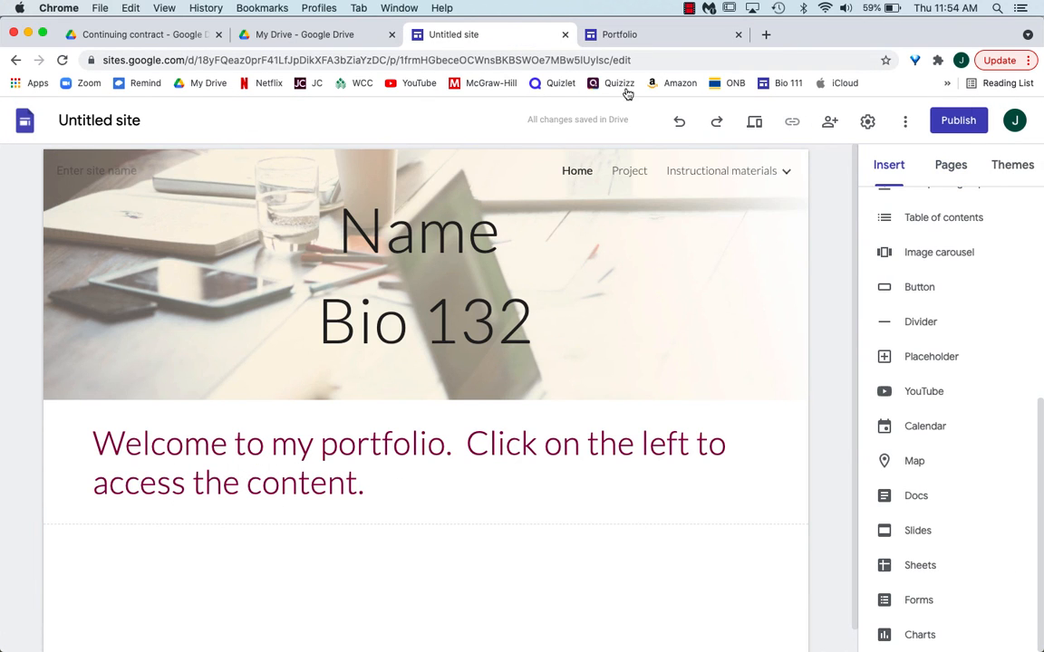
click(949, 121)
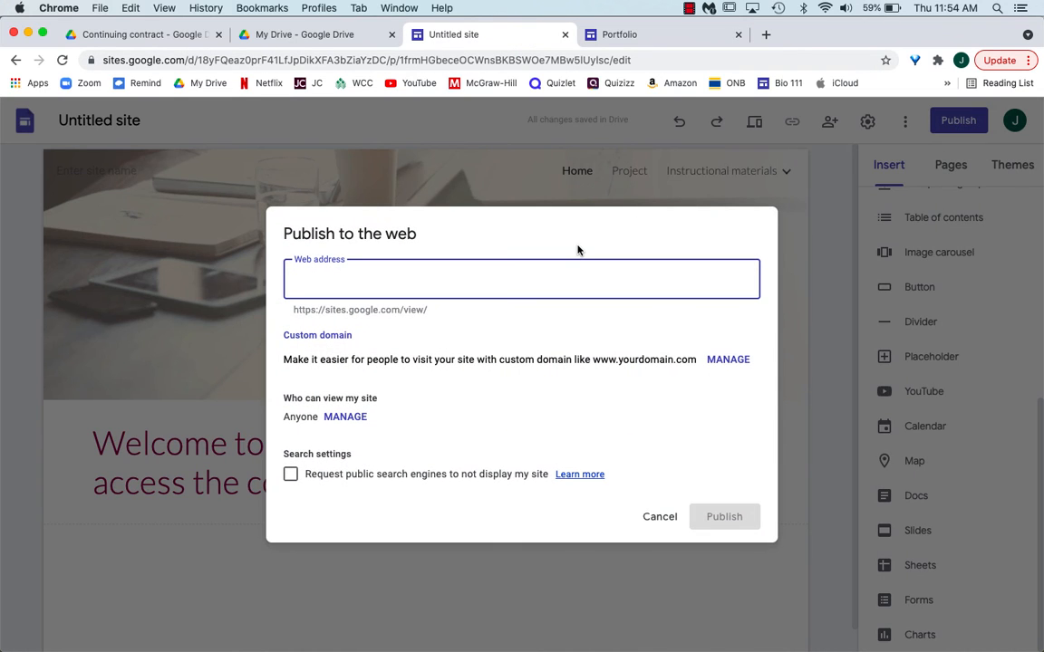
text(testportofilo)
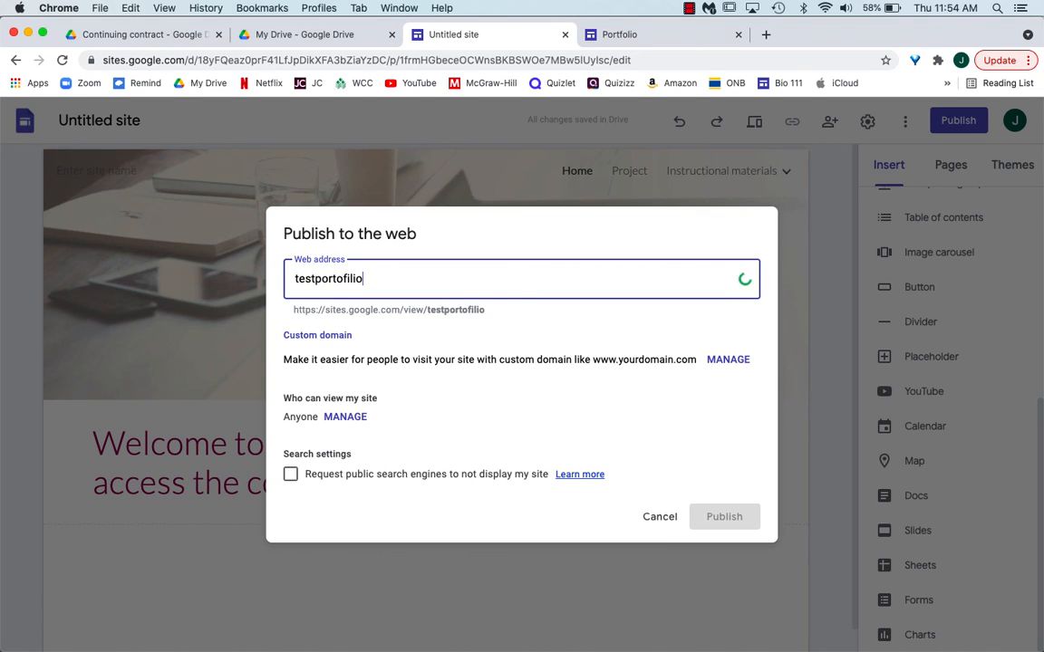
key(BackSpace)
key(BackSpace)
key(BackSpace)
key(BackSpace)
key(BackSpace)
text(folio)
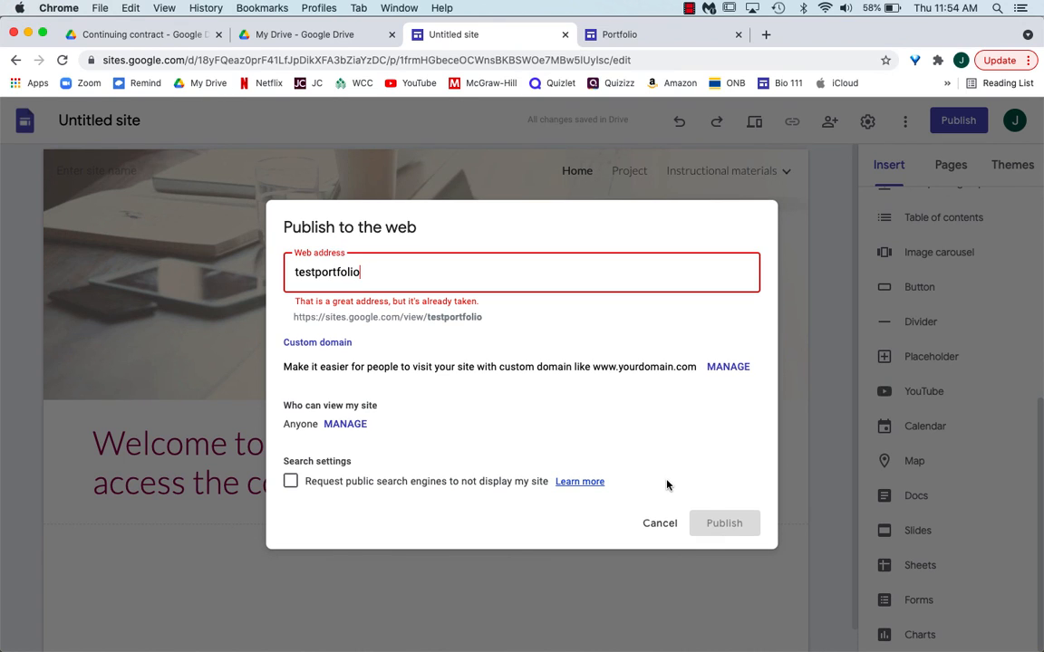
drag(361, 271, 254, 272)
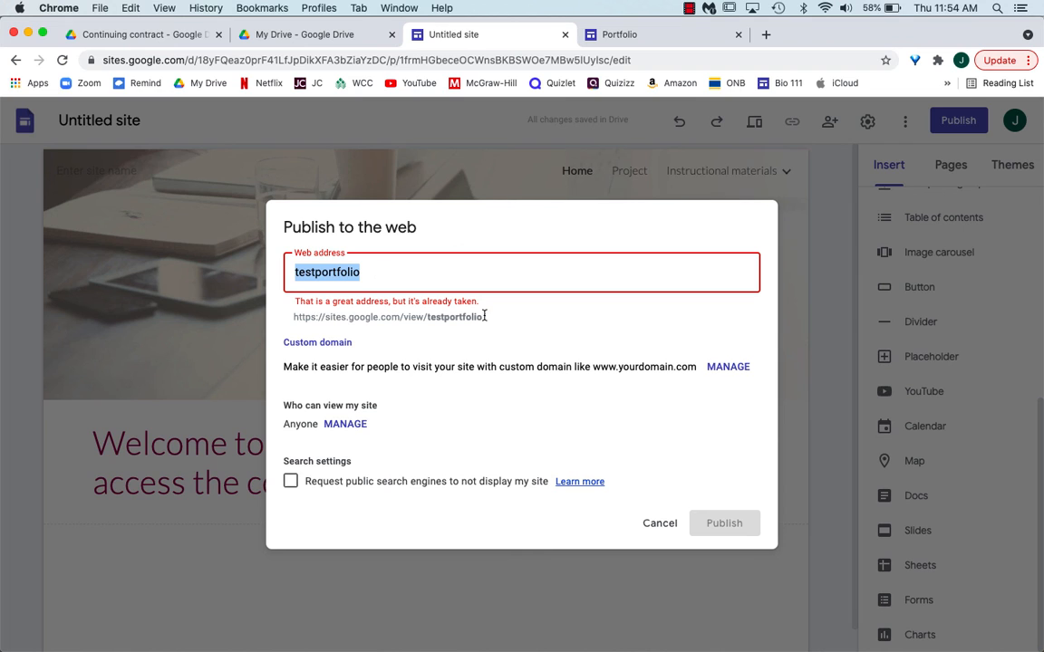
click(662, 523)
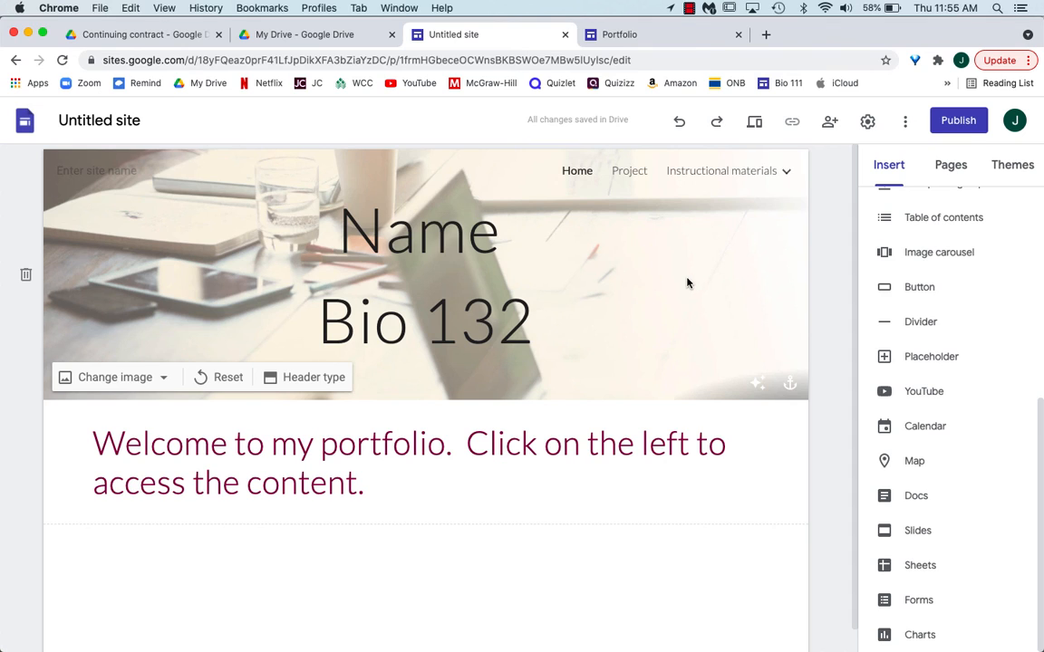
click(689, 9)
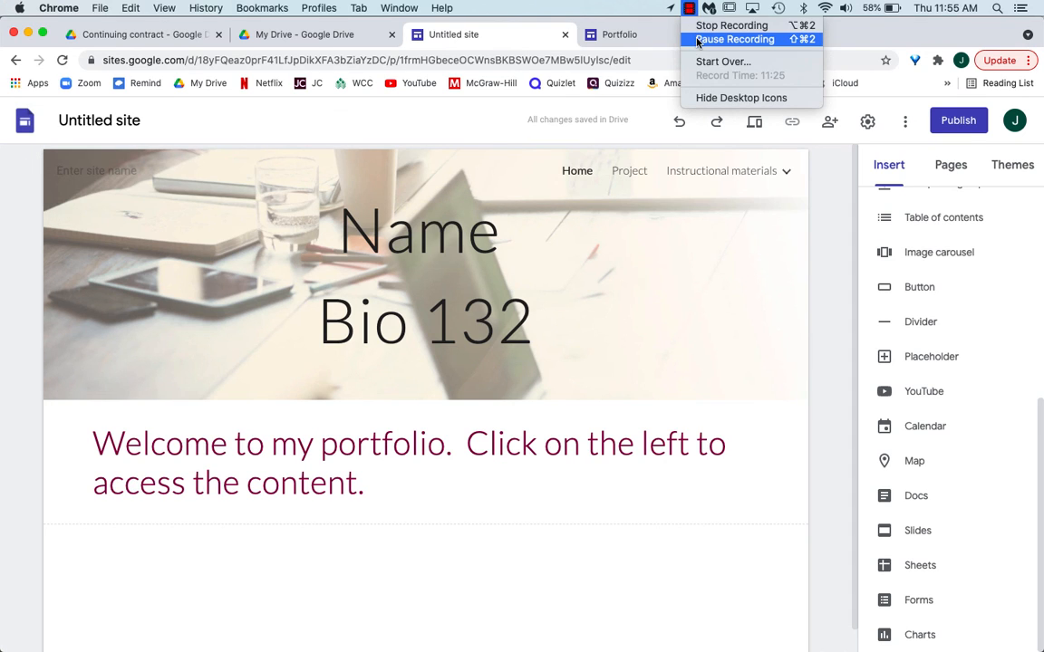